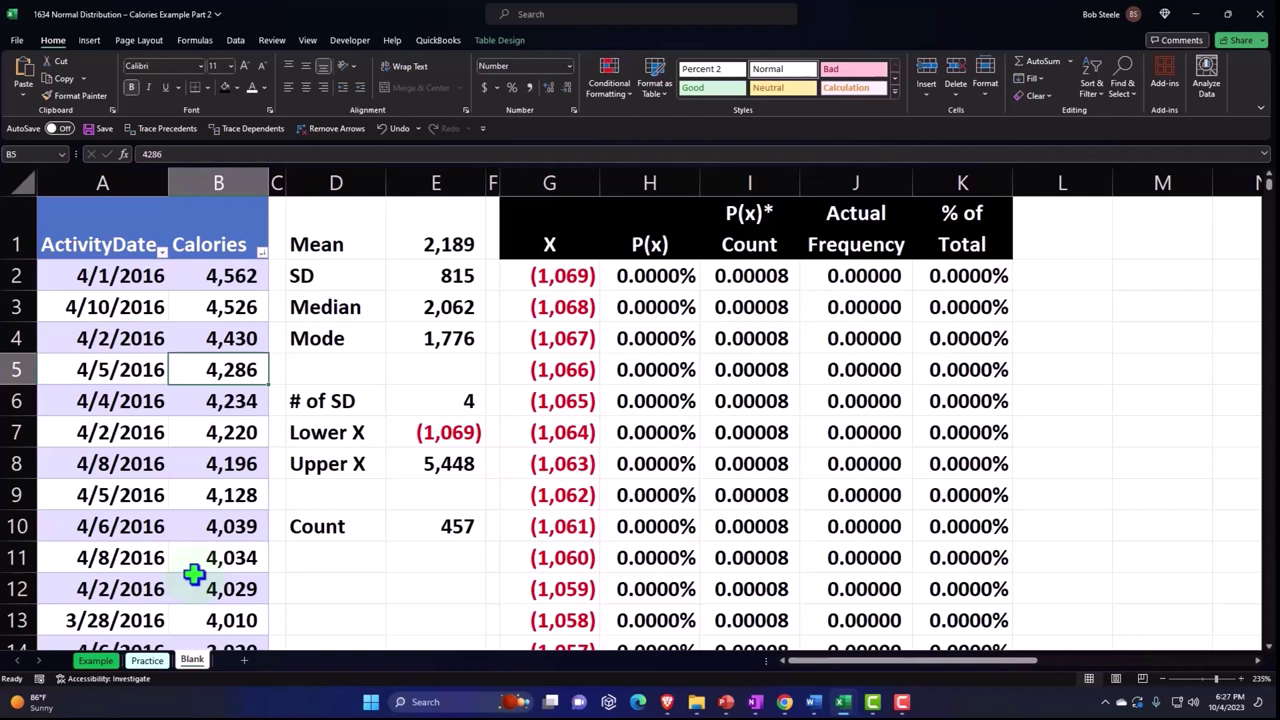
# Review the calorie data, the formulas for its mean, median and mode, and the calories histogram.
pyautogui.click(115, 367)
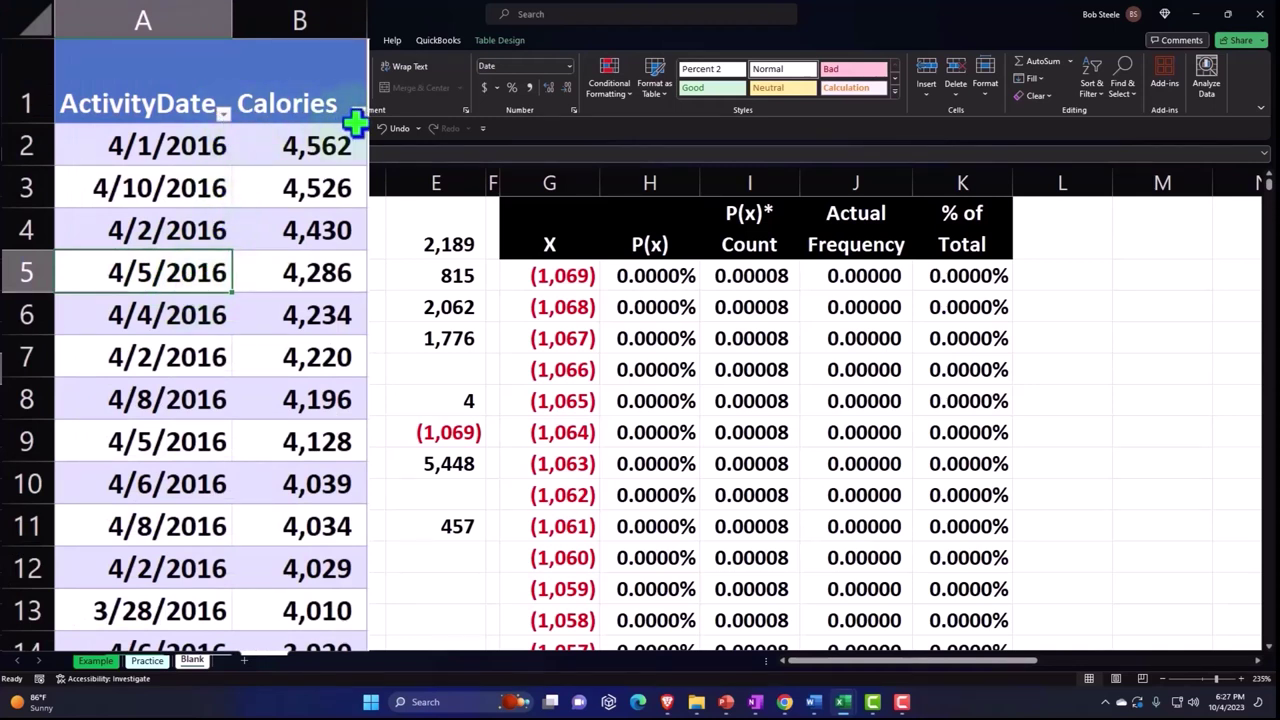
pyautogui.click(460, 242)
pyautogui.press('Down')
pyautogui.press('Down')
pyautogui.press('Down')
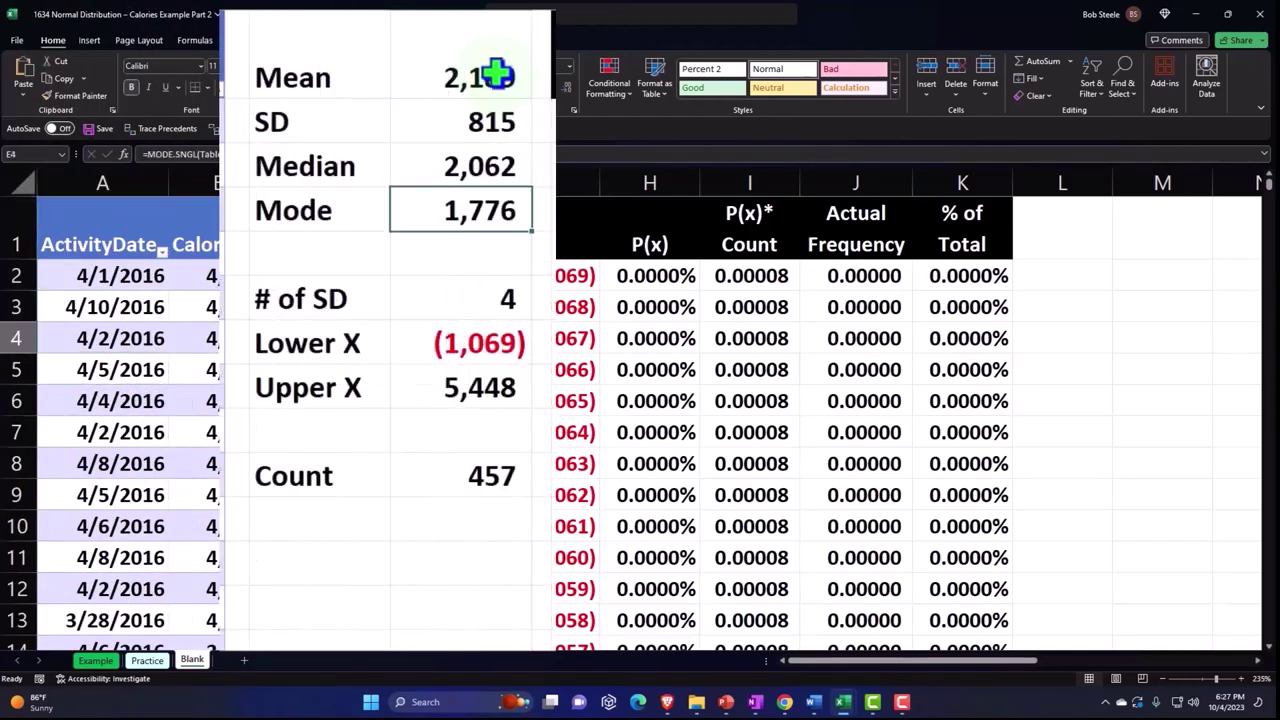
pyautogui.click(497, 74)
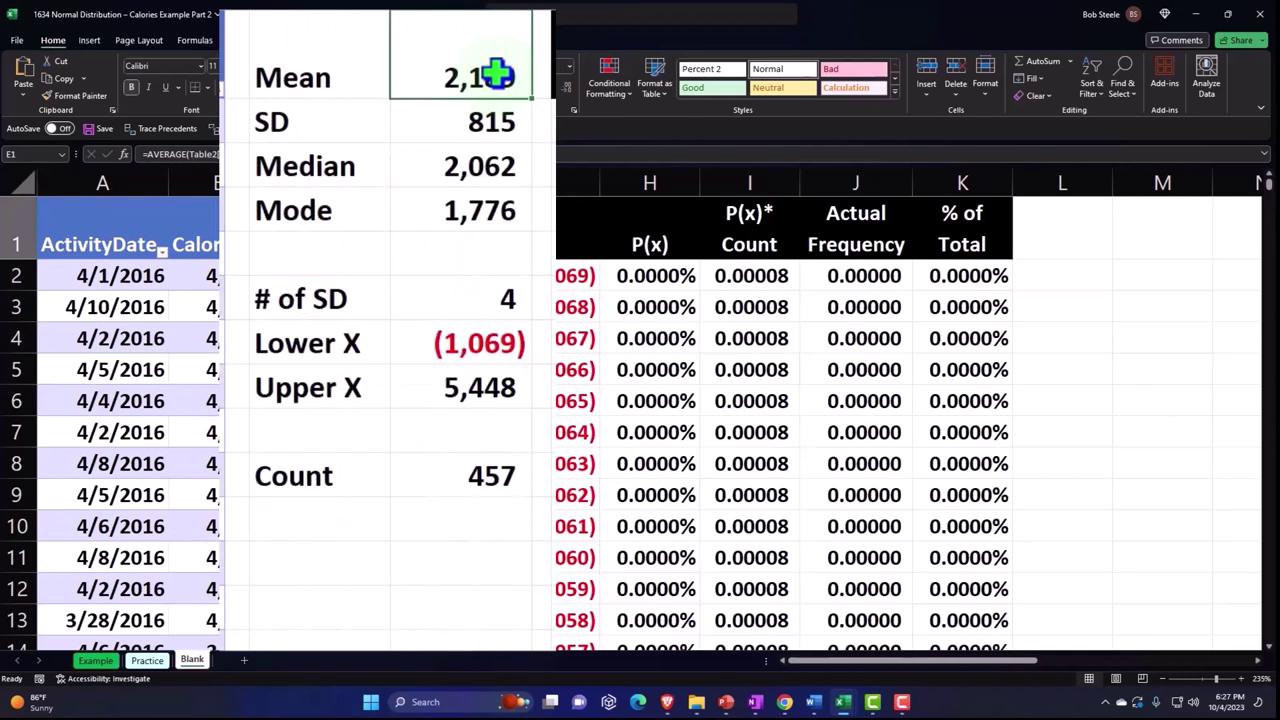
pyautogui.click(491, 163)
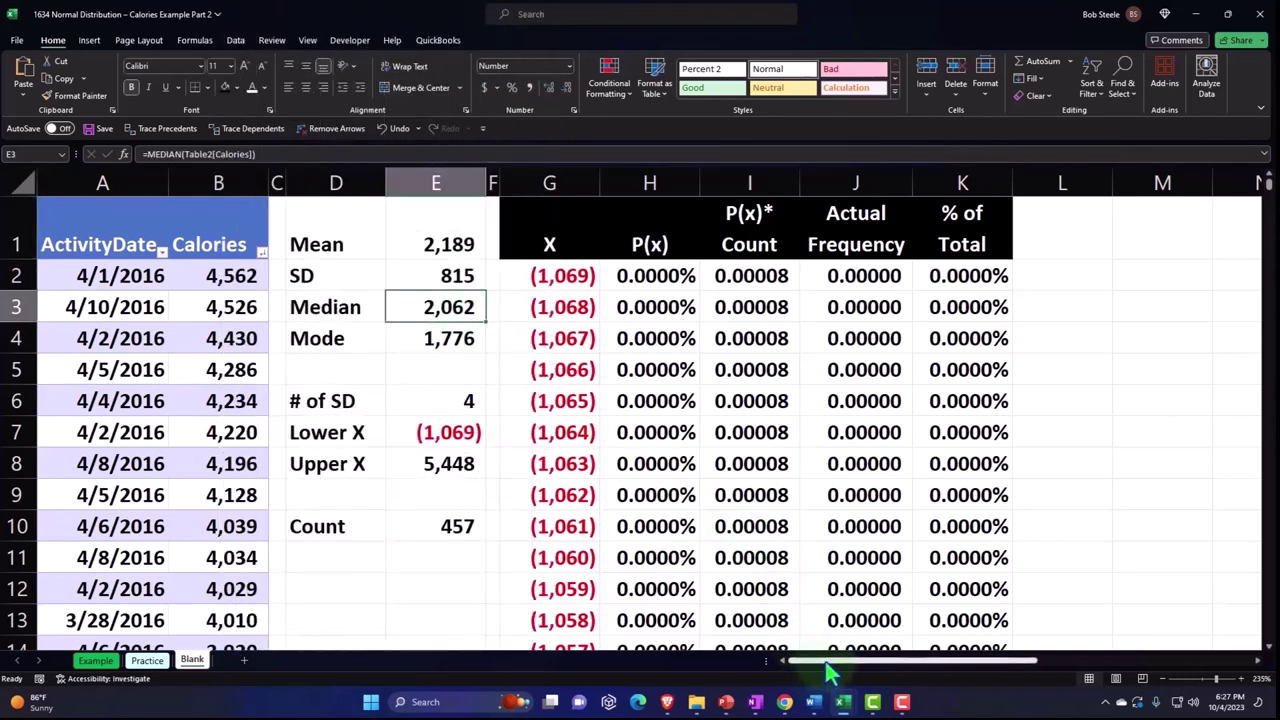
pyautogui.moveTo(828, 664); pyautogui.dragTo(1048, 674)
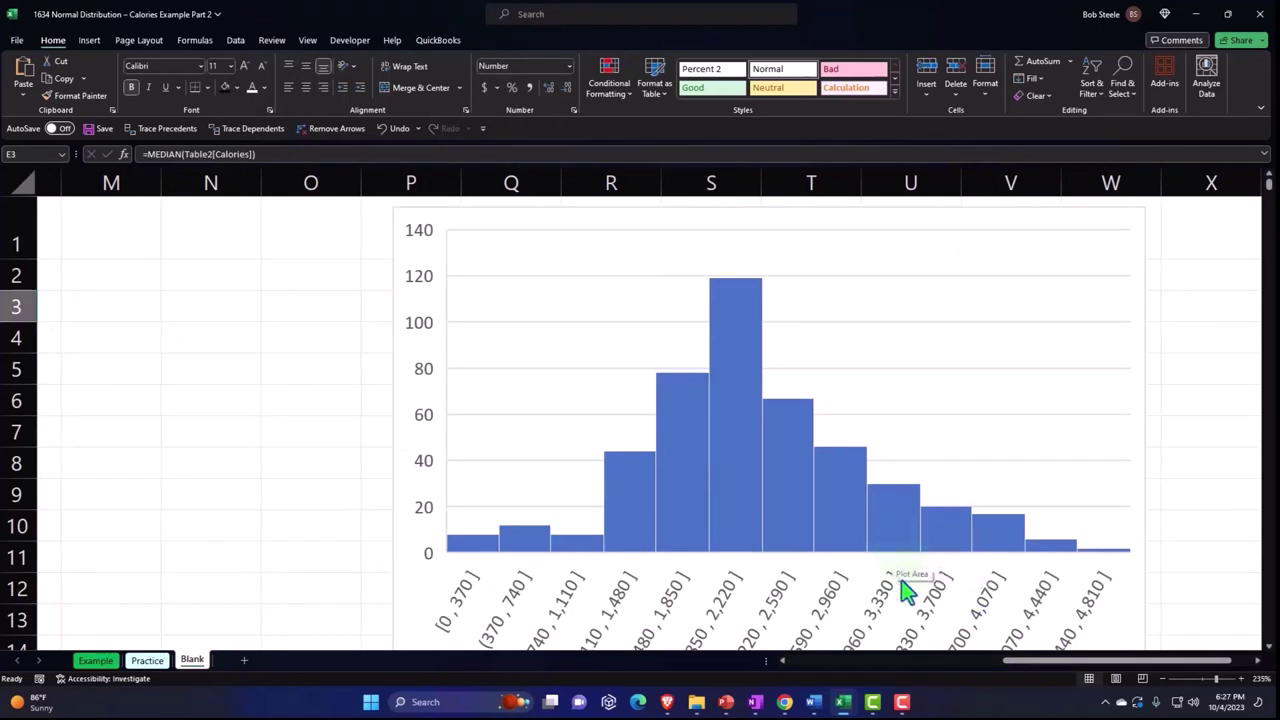
pyautogui.moveTo(1014, 663); pyautogui.dragTo(765, 690)
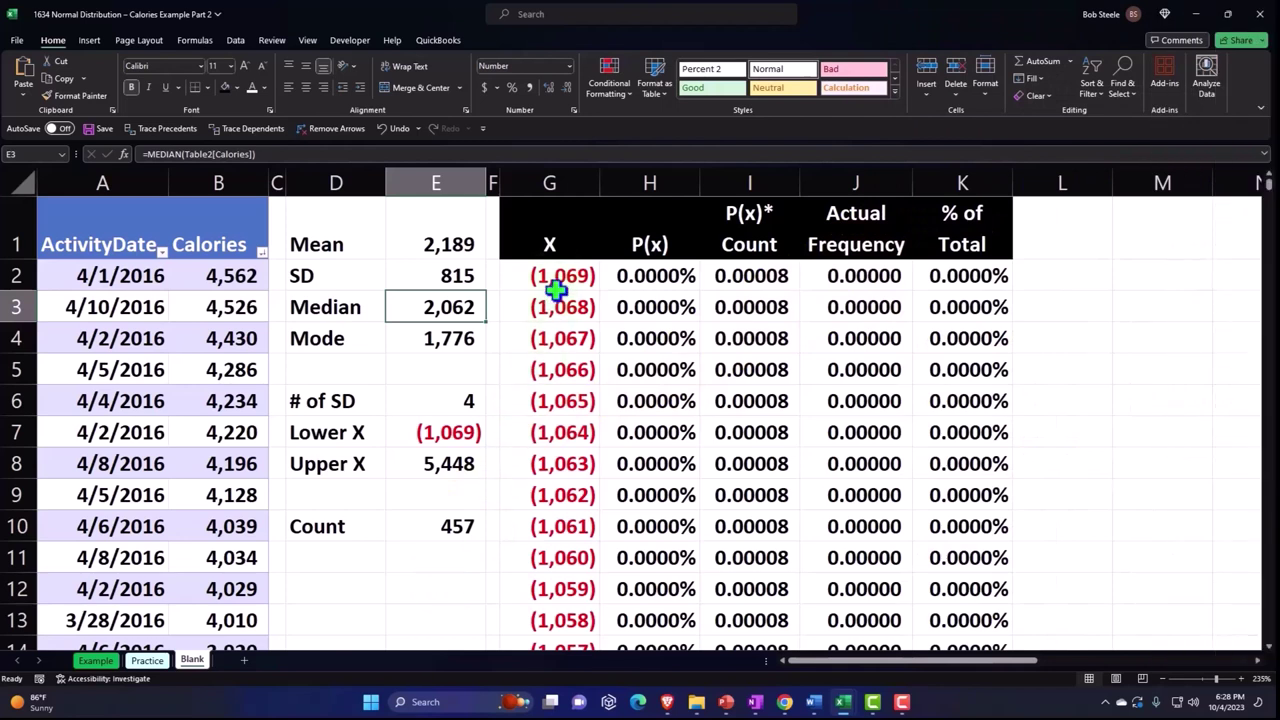
# Inspect the number of standard deviations, the Lower X formula, the X sequence, and the P(x) column with its sum.
pyautogui.click(555, 244)
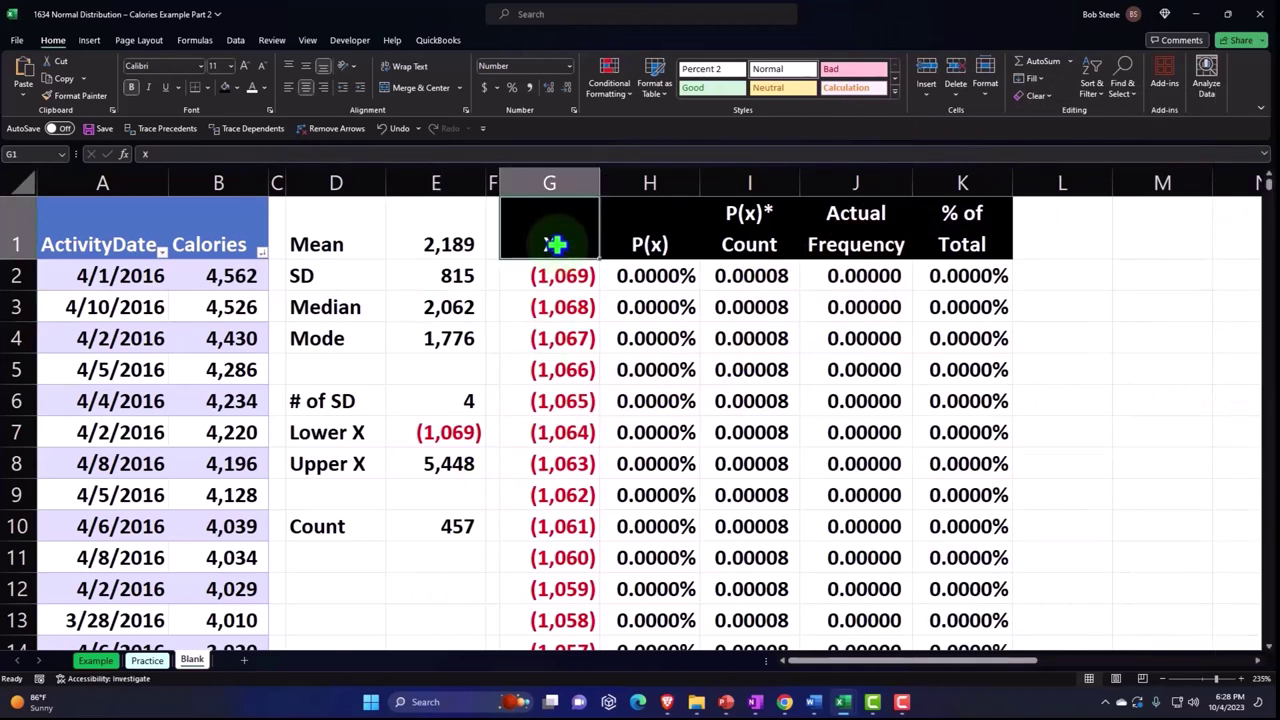
pyautogui.click(462, 397)
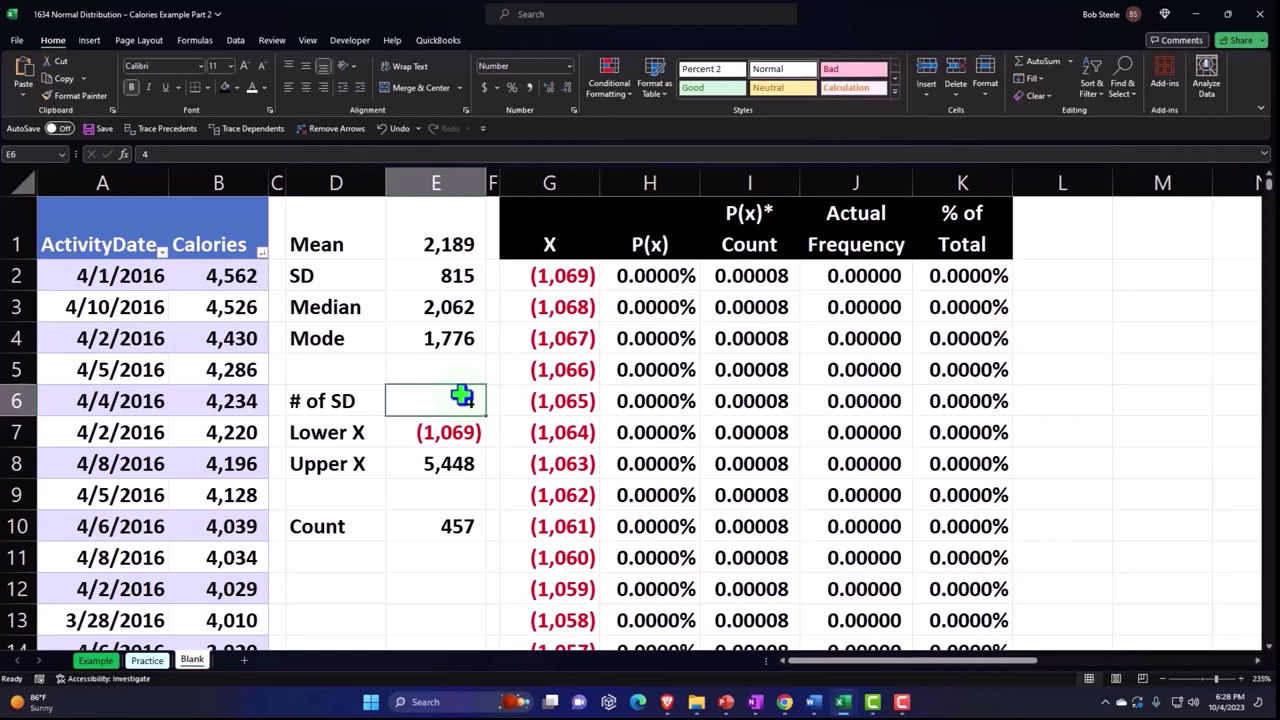
pyautogui.click(659, 276)
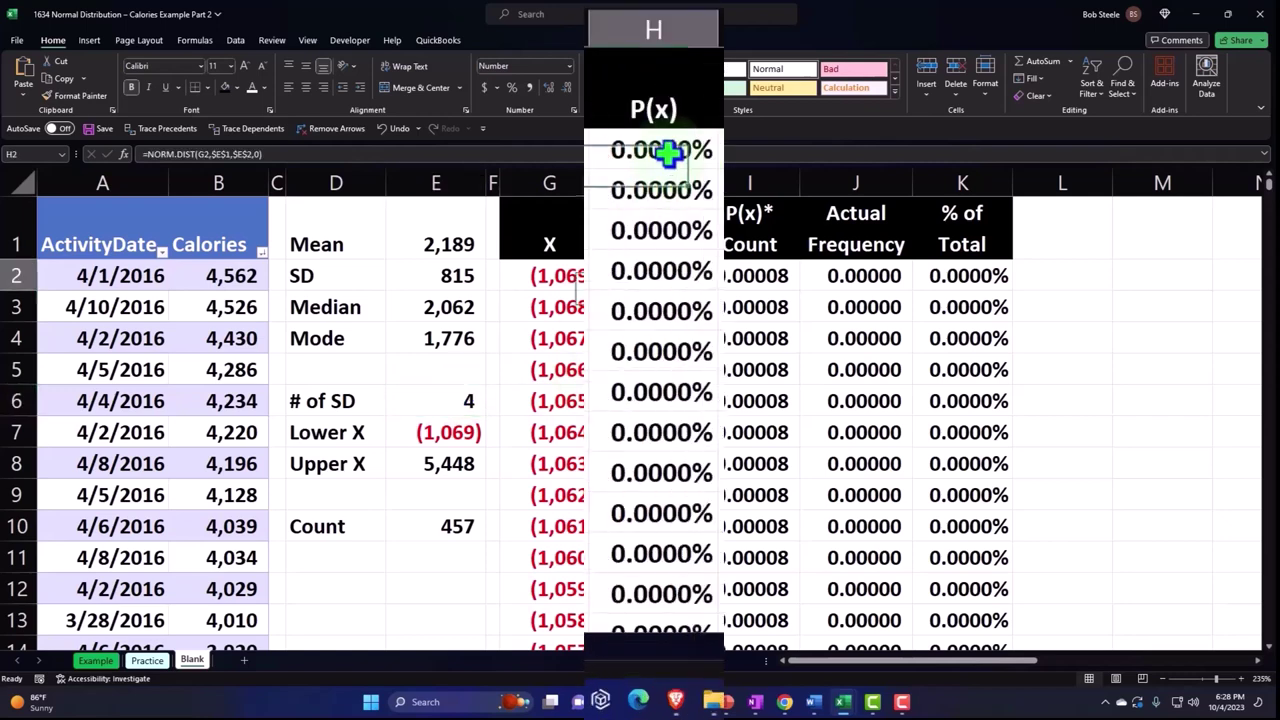
pyautogui.click(655, 30)
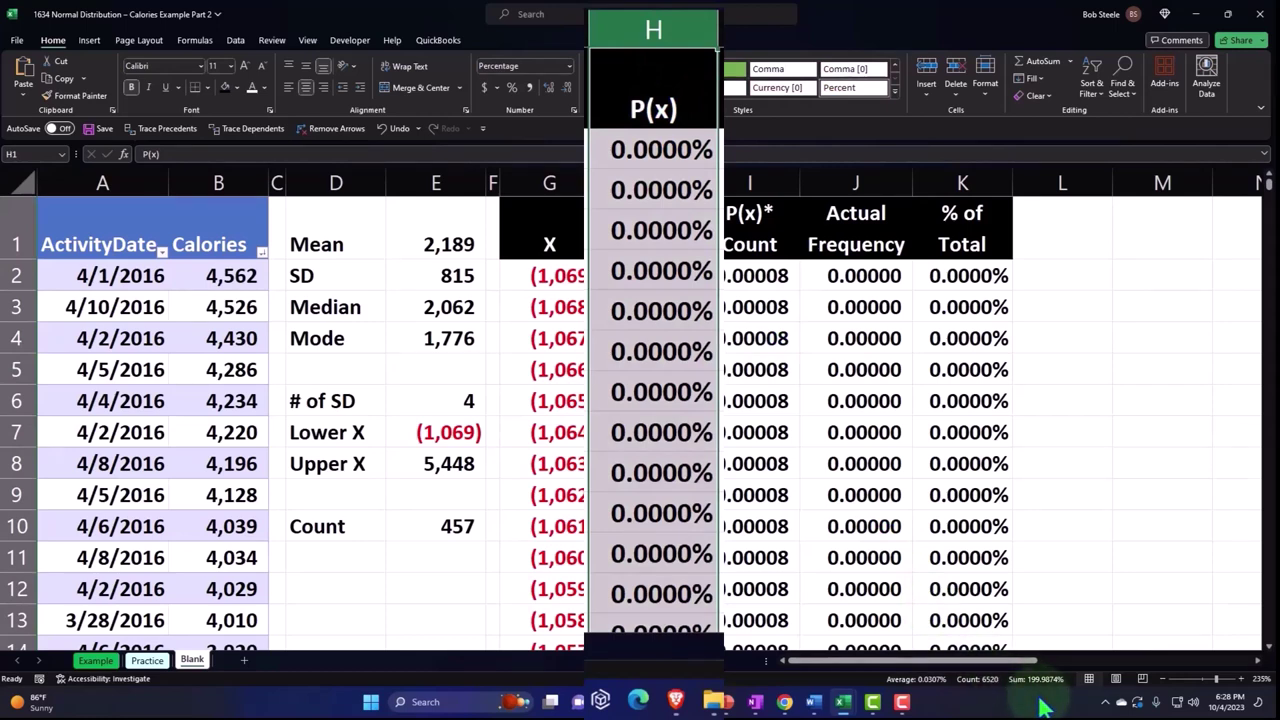
pyautogui.click(660, 395)
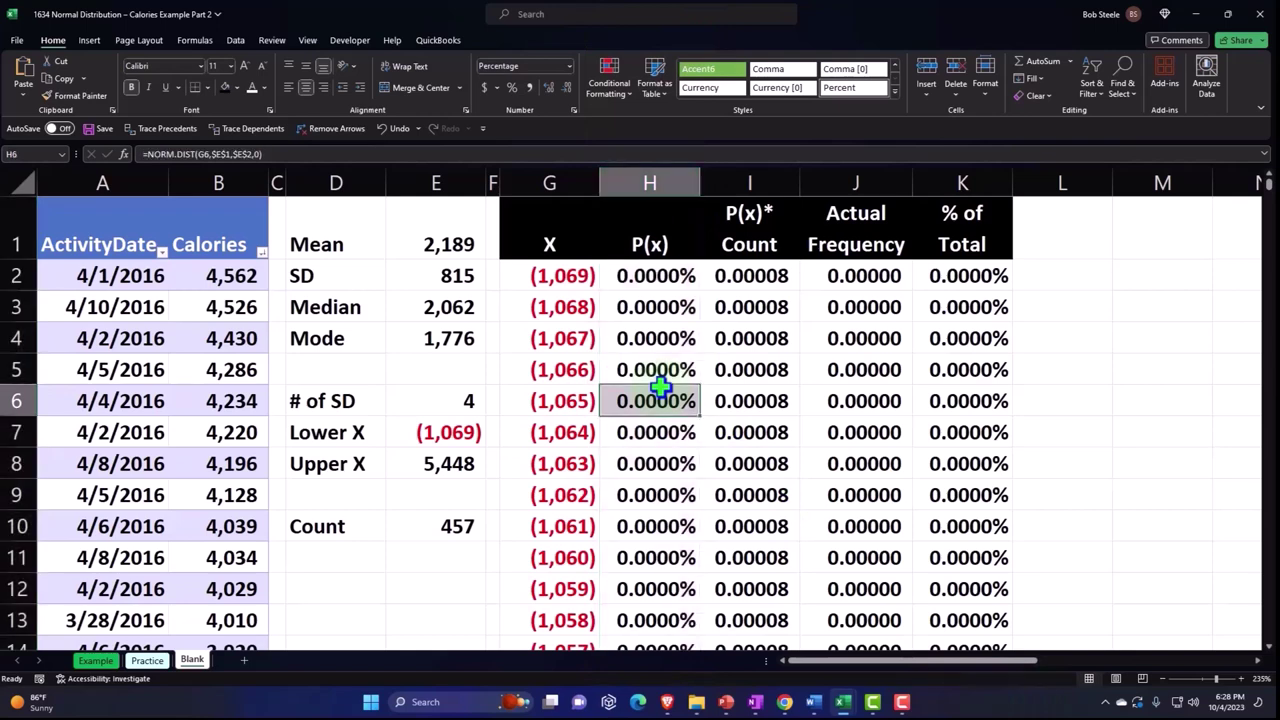
pyautogui.click(447, 430)
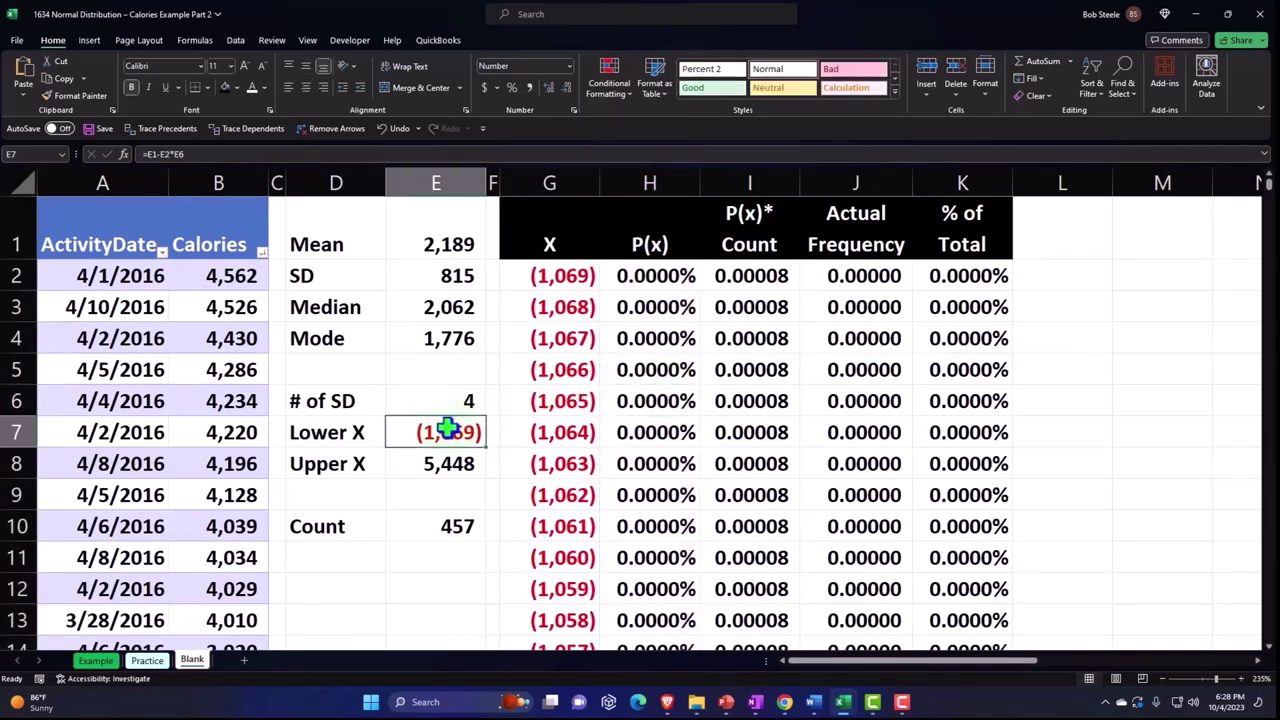
pyautogui.click(530, 280)
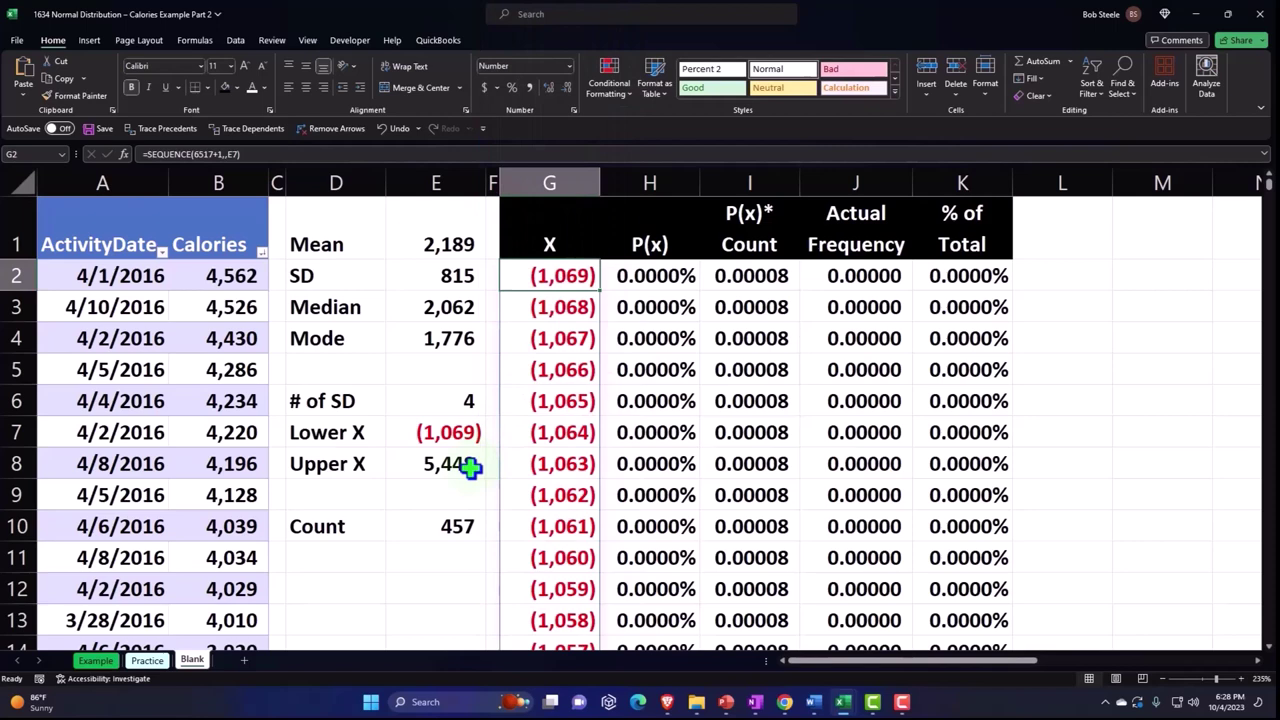
# Examine the NORM.DIST formula in the P(x) column and its values down the table.
pyautogui.click(623, 434)
pyautogui.scroll(-7, 626, 434)
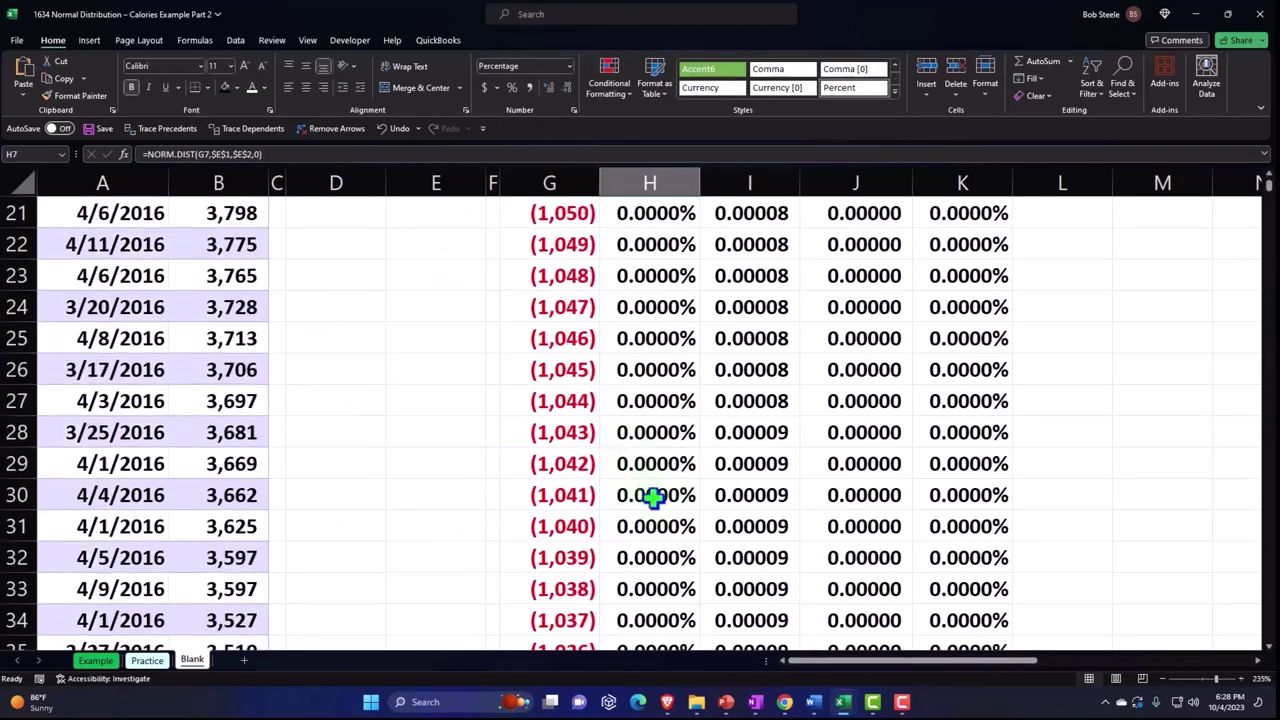
pyautogui.scroll(-18, 652, 497)
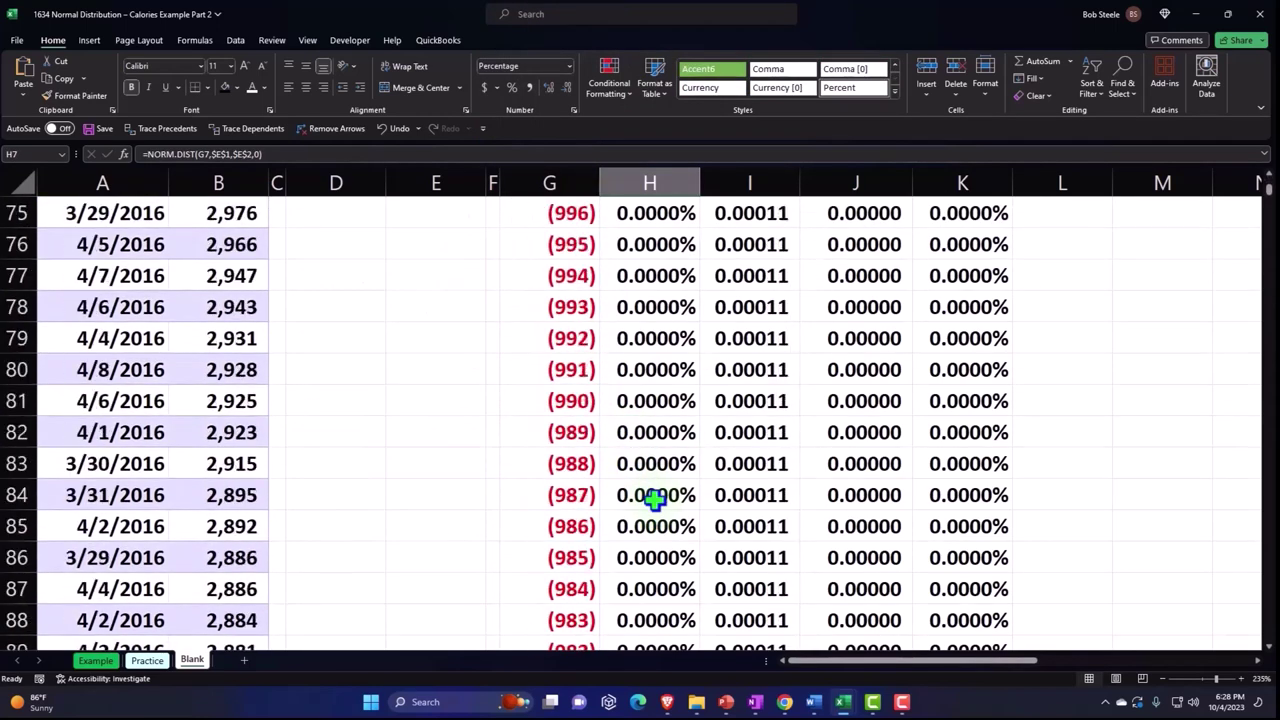
pyautogui.scroll(-8, 652, 499)
pyautogui.scroll(-3, 652, 499)
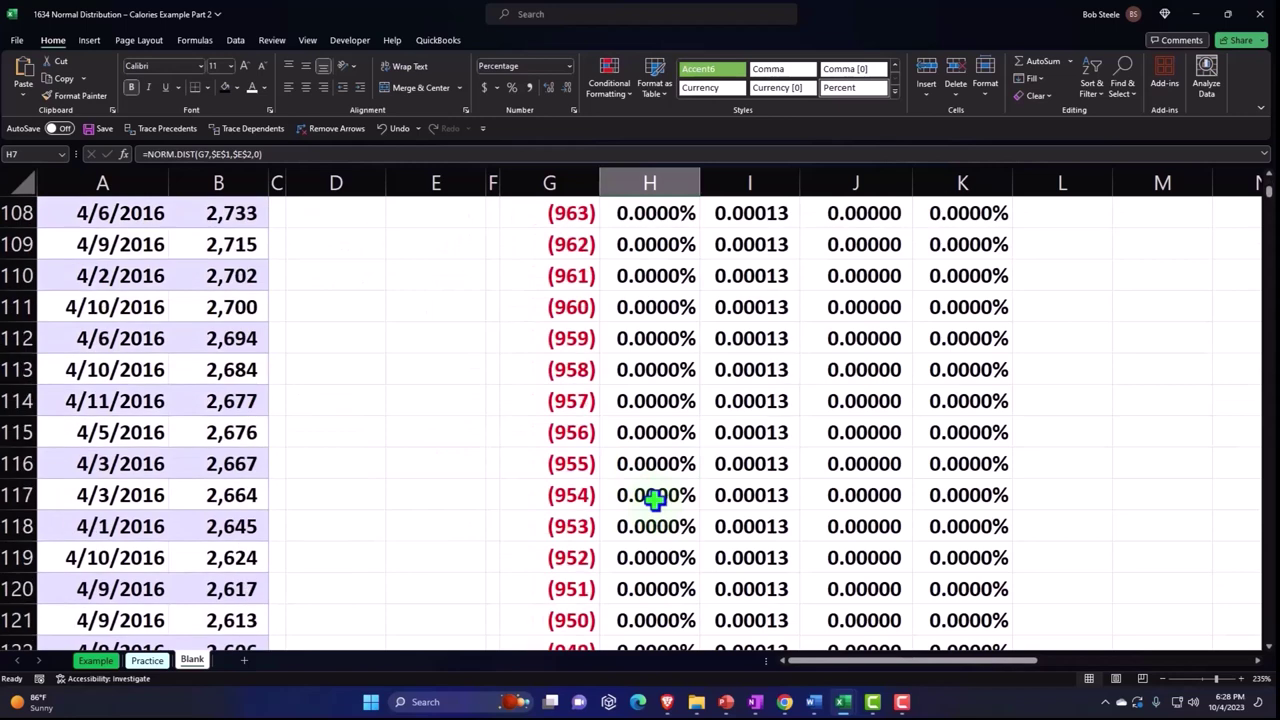
pyautogui.scroll(20, 654, 498)
pyautogui.scroll(4, 655, 497)
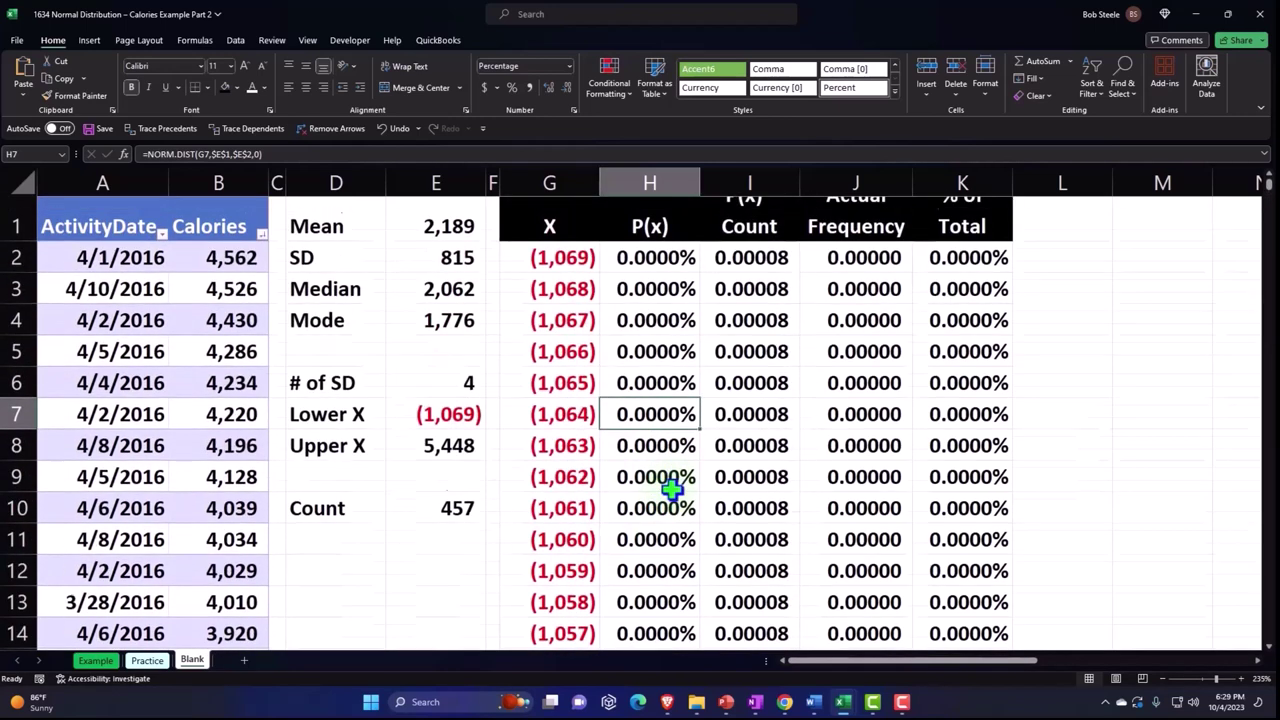
# Inspect the formulas behind P(x)*Count, Count, Actual Frequency and % of Total.
pyautogui.click(772, 365)
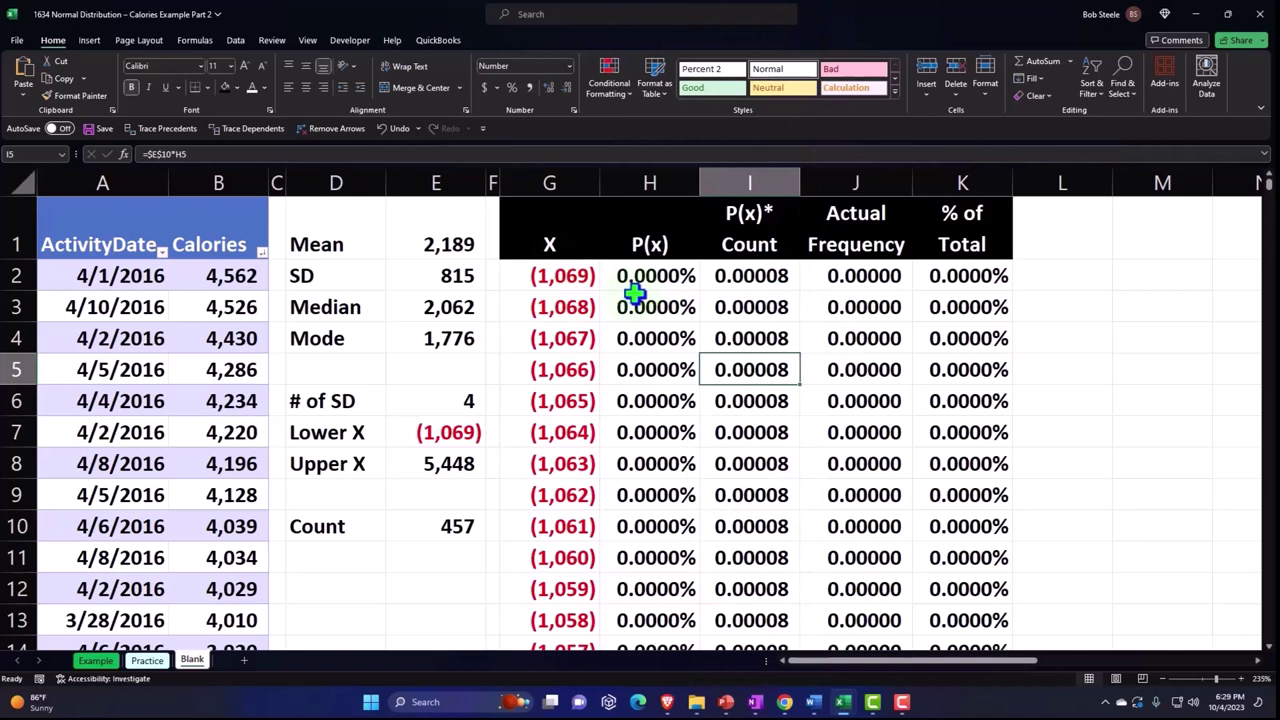
pyautogui.click(474, 528)
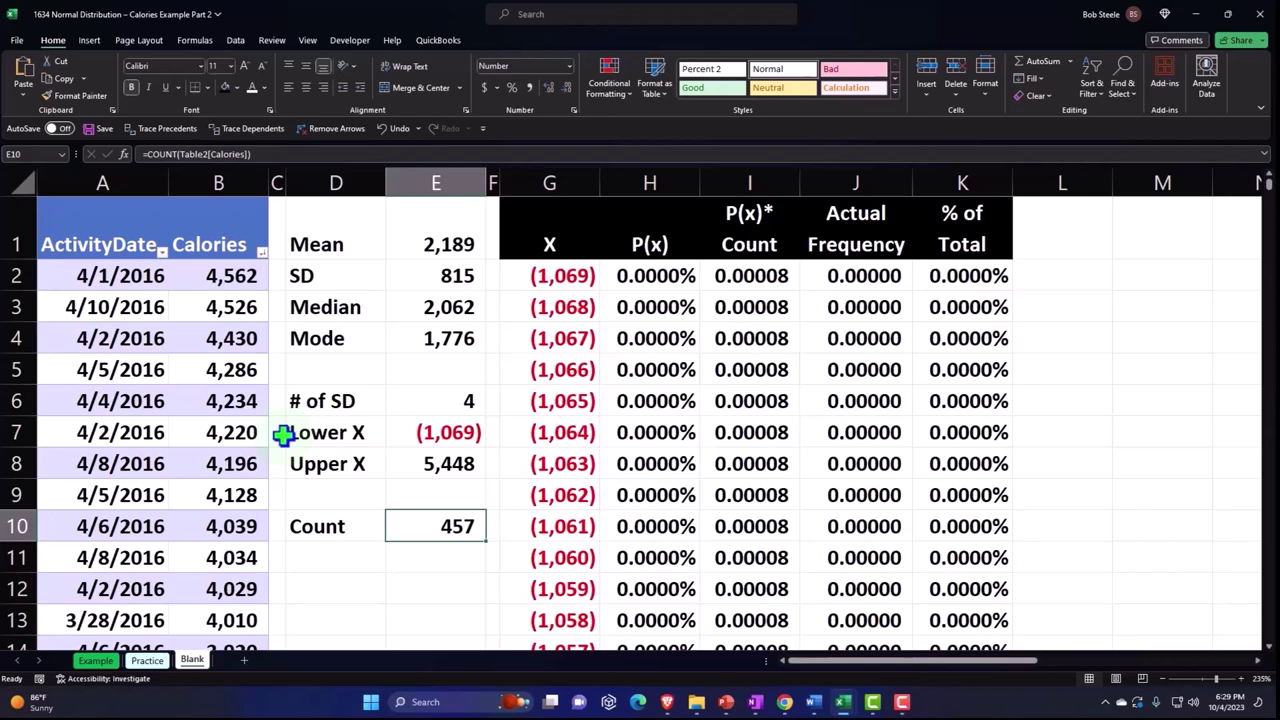
pyautogui.scroll(-1, 277, 455)
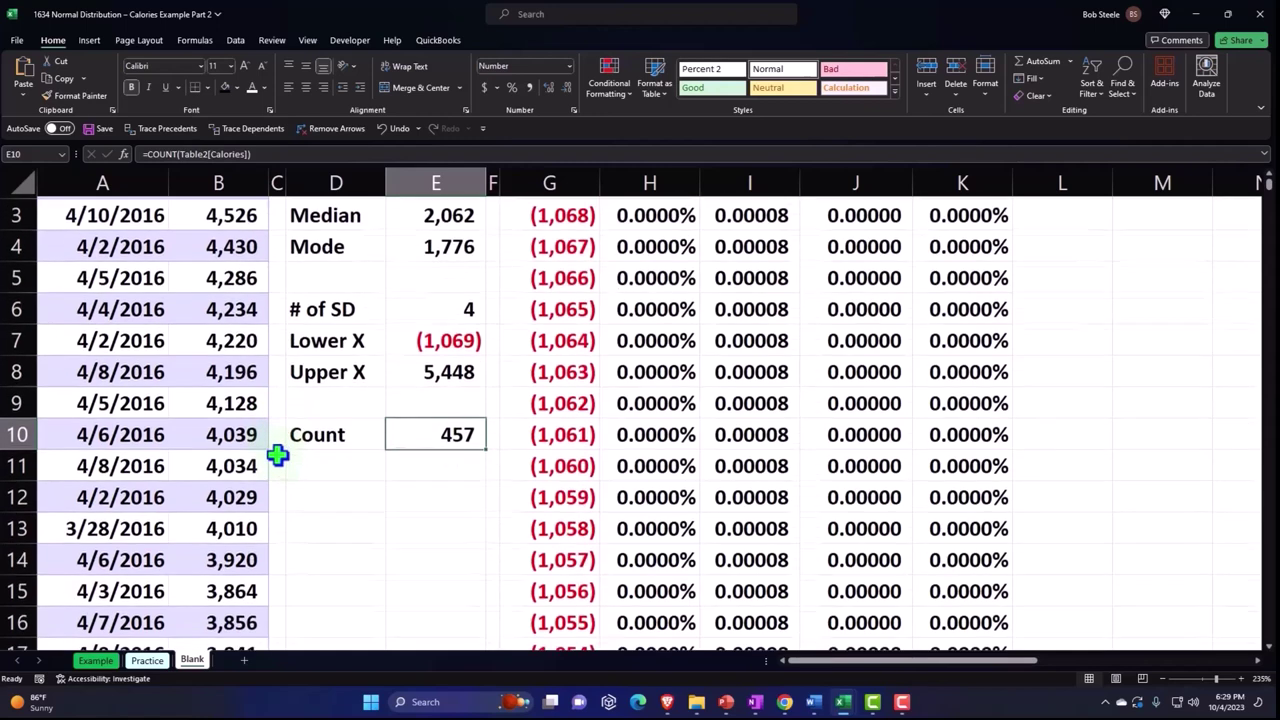
pyautogui.scroll(1, 277, 455)
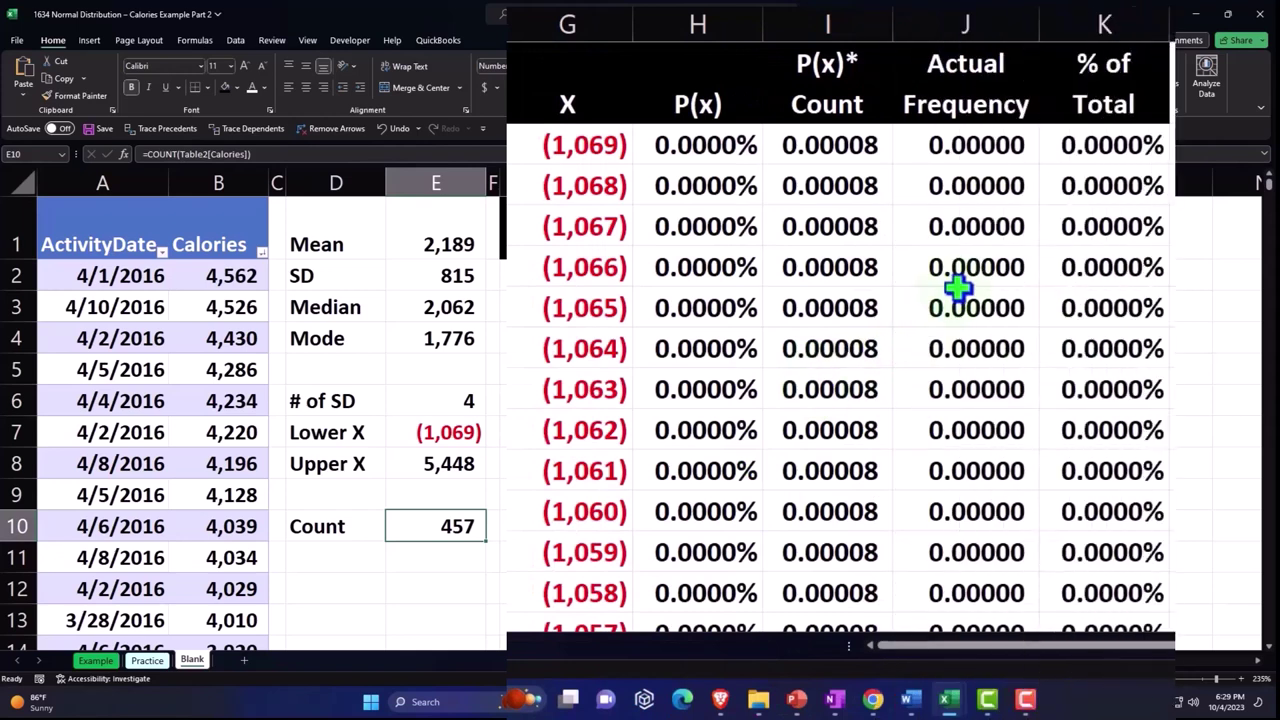
pyautogui.click(1150, 181)
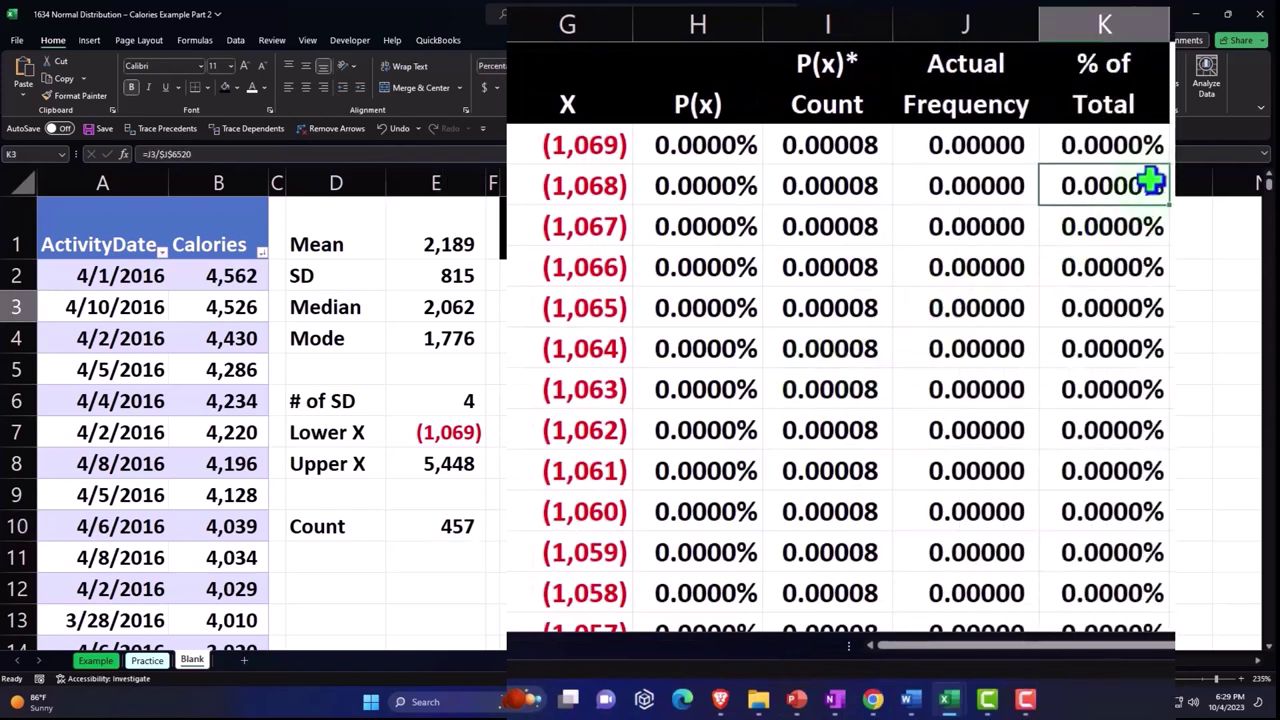
pyautogui.click(963, 257)
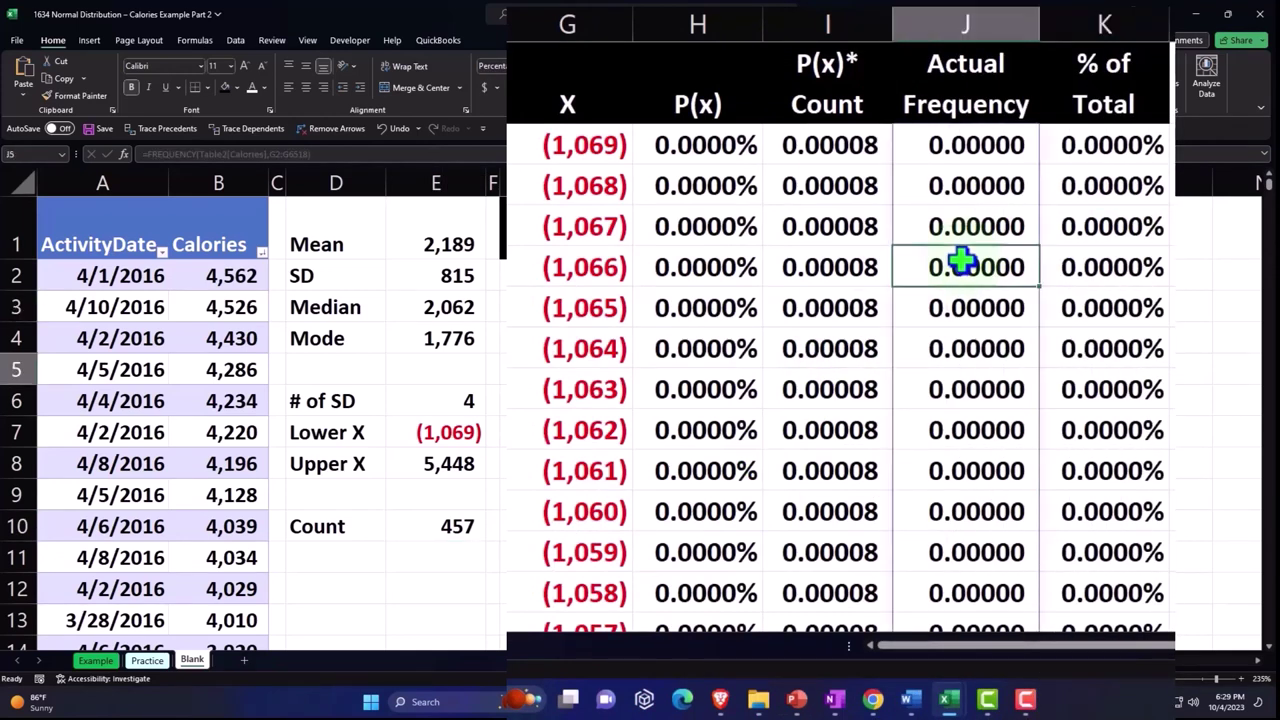
pyautogui.click(1105, 240)
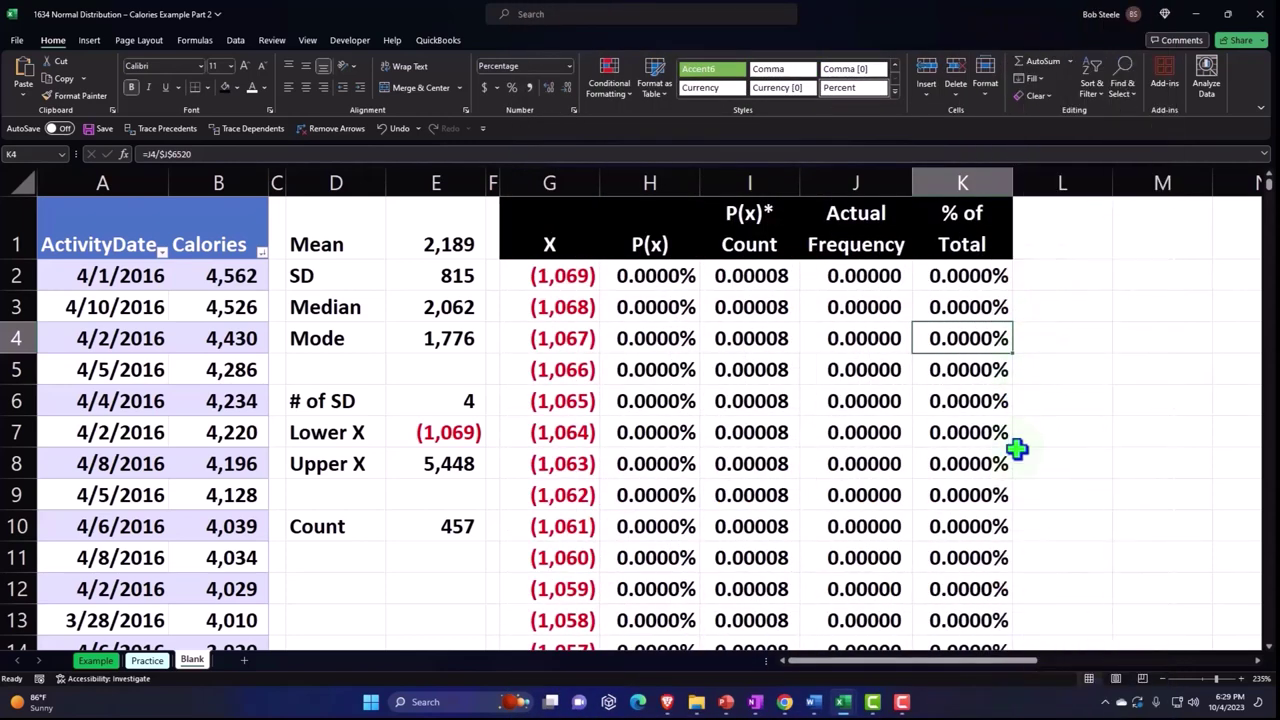
pyautogui.hscroll(1, 985, 678)
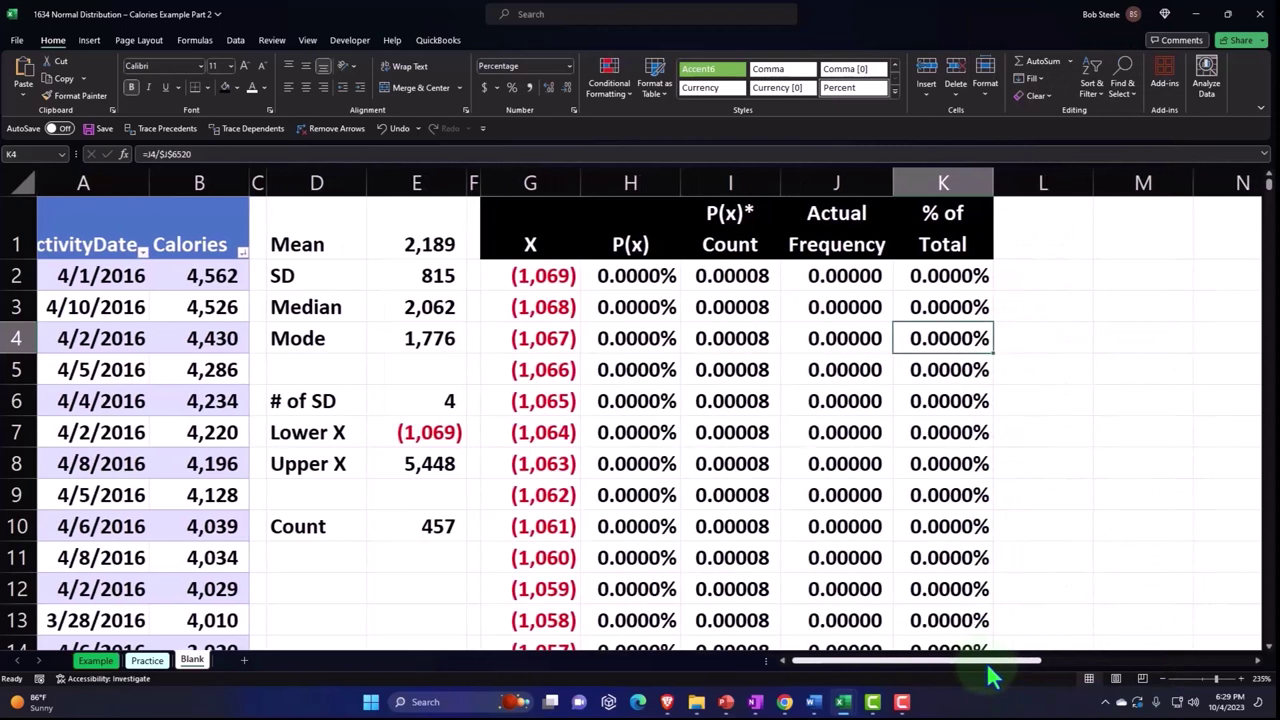
pyautogui.hscroll(-1, 982, 678)
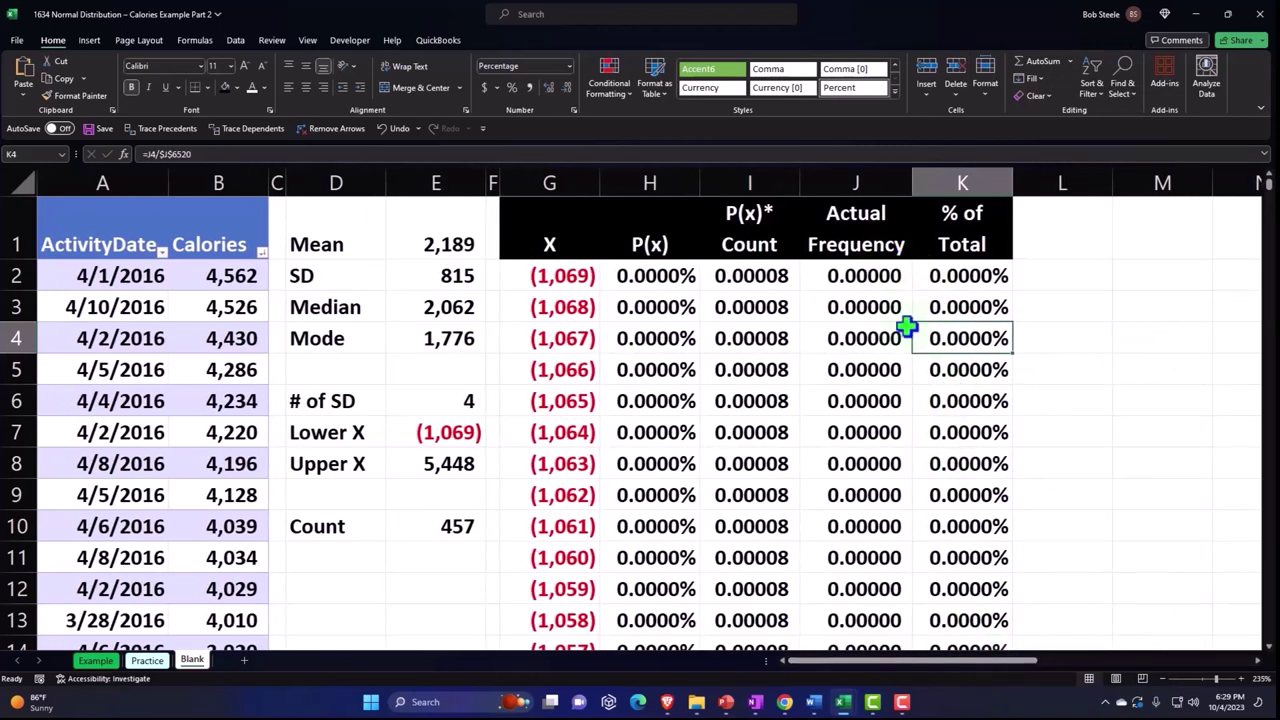
# Examine the bell-curve chart, its source data column and the % of Total formula in K2.
pyautogui.moveTo(960, 664); pyautogui.dragTo(1154, 668)
pyautogui.scroll(-5, 1080, 591)
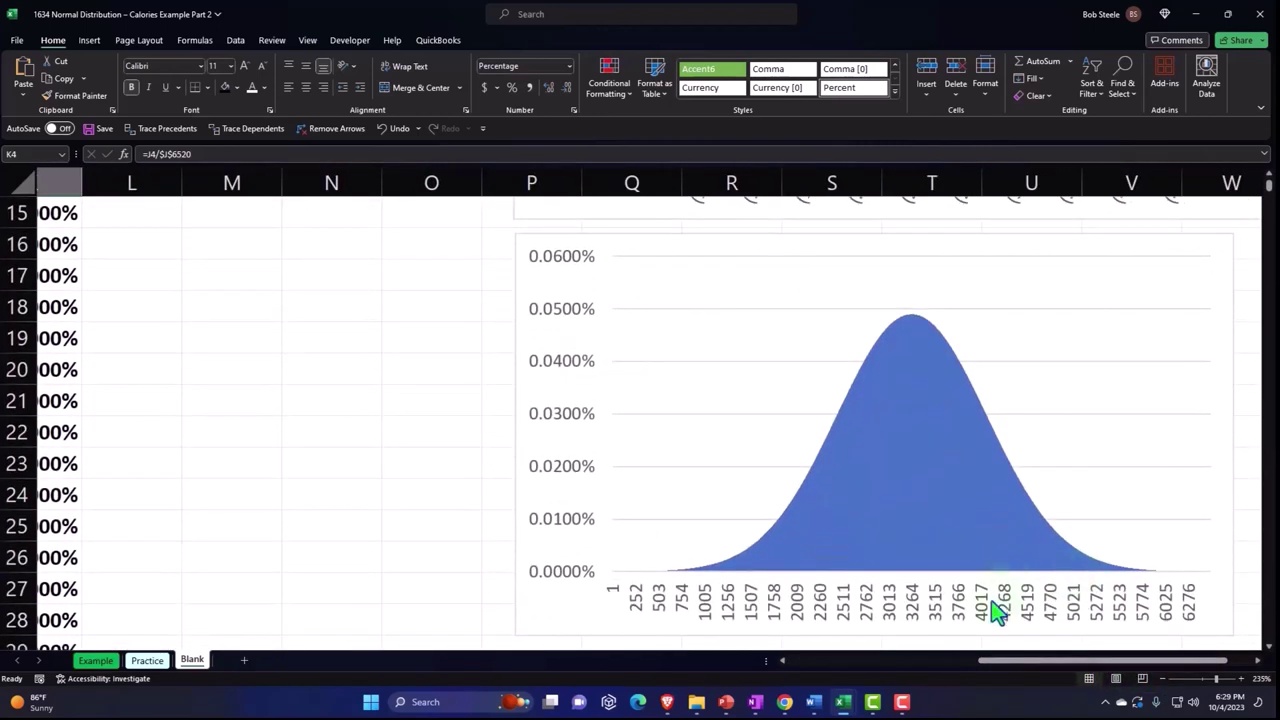
pyautogui.scroll(2, 908, 560)
pyautogui.click(686, 434)
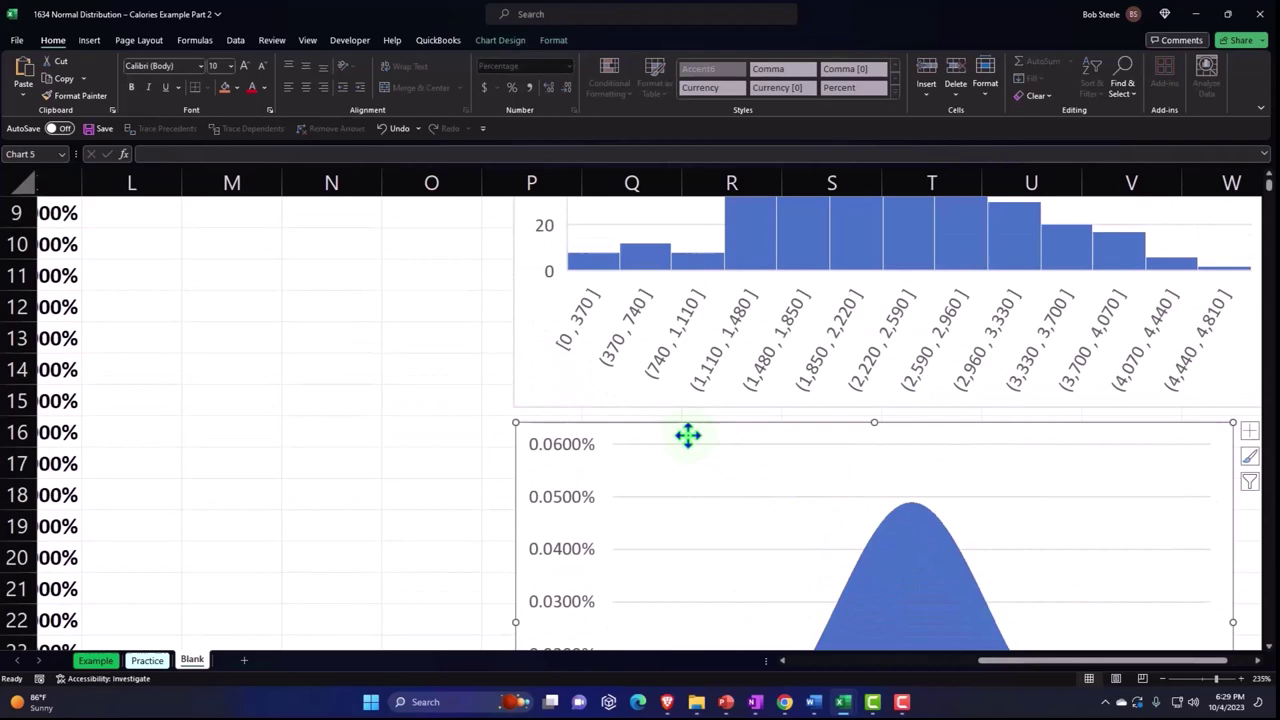
pyautogui.moveTo(1043, 677); pyautogui.dragTo(923, 686)
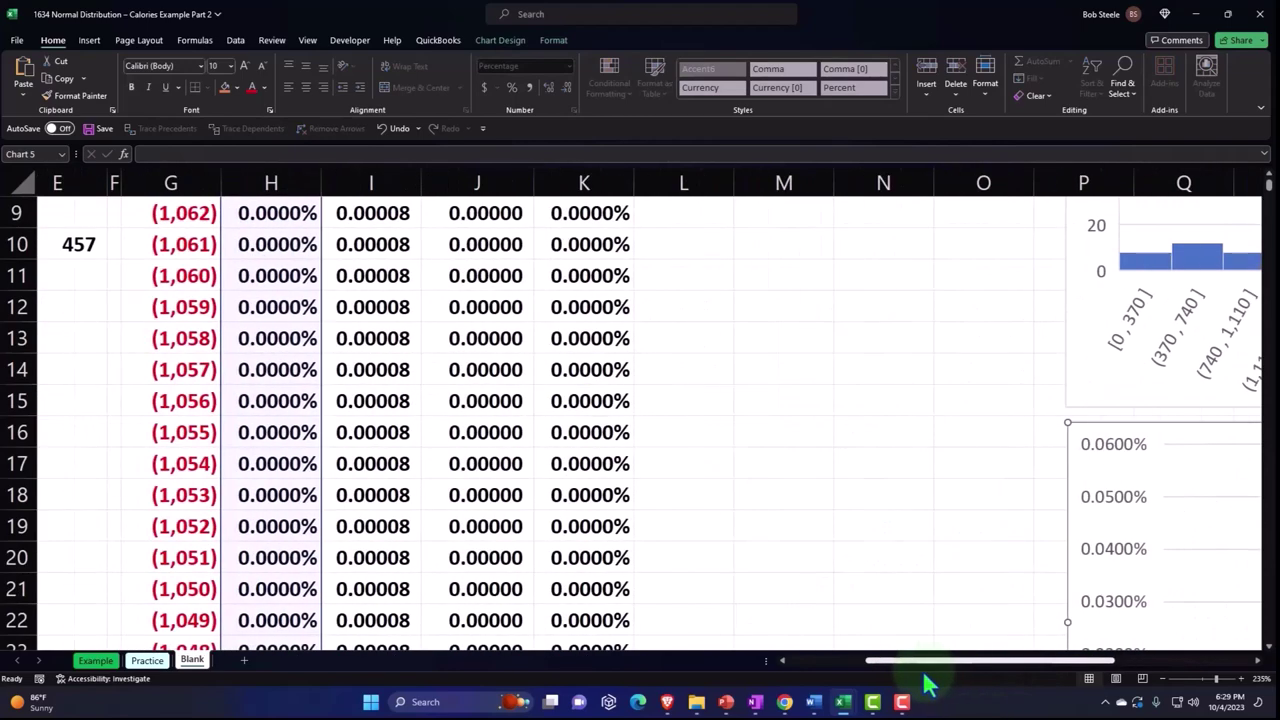
pyautogui.scroll(3, 809, 606)
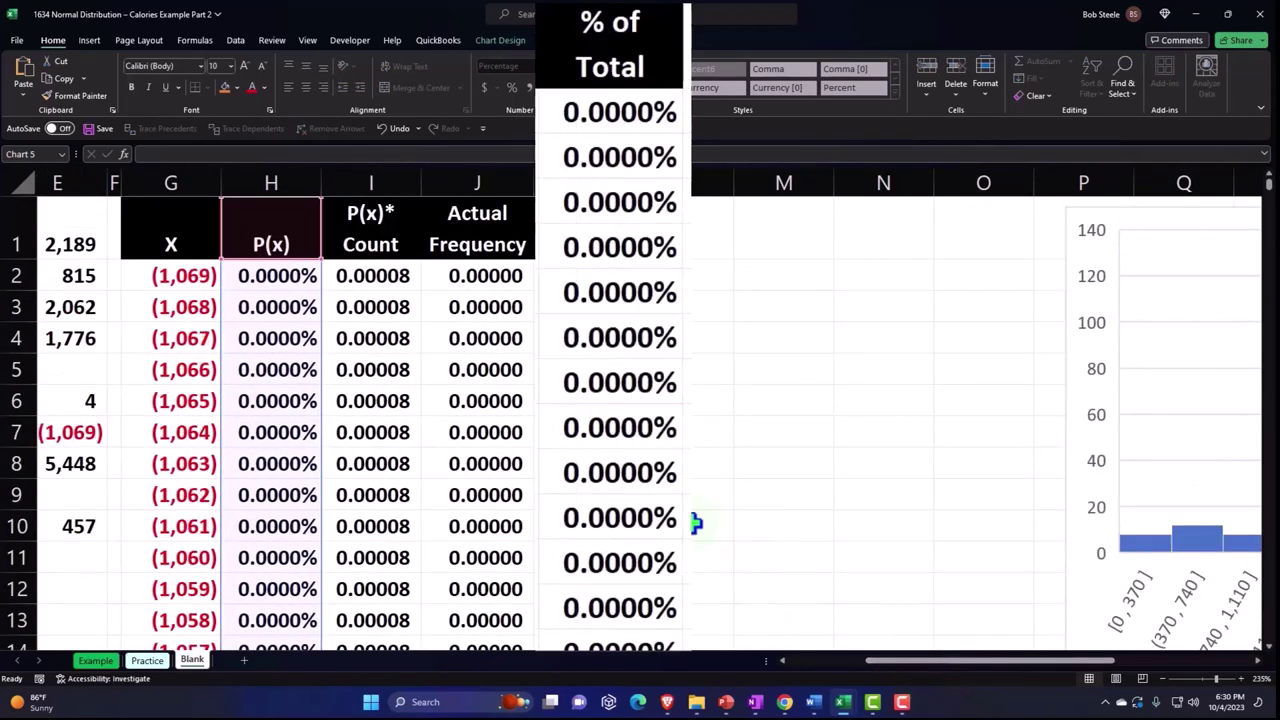
pyautogui.click(615, 112)
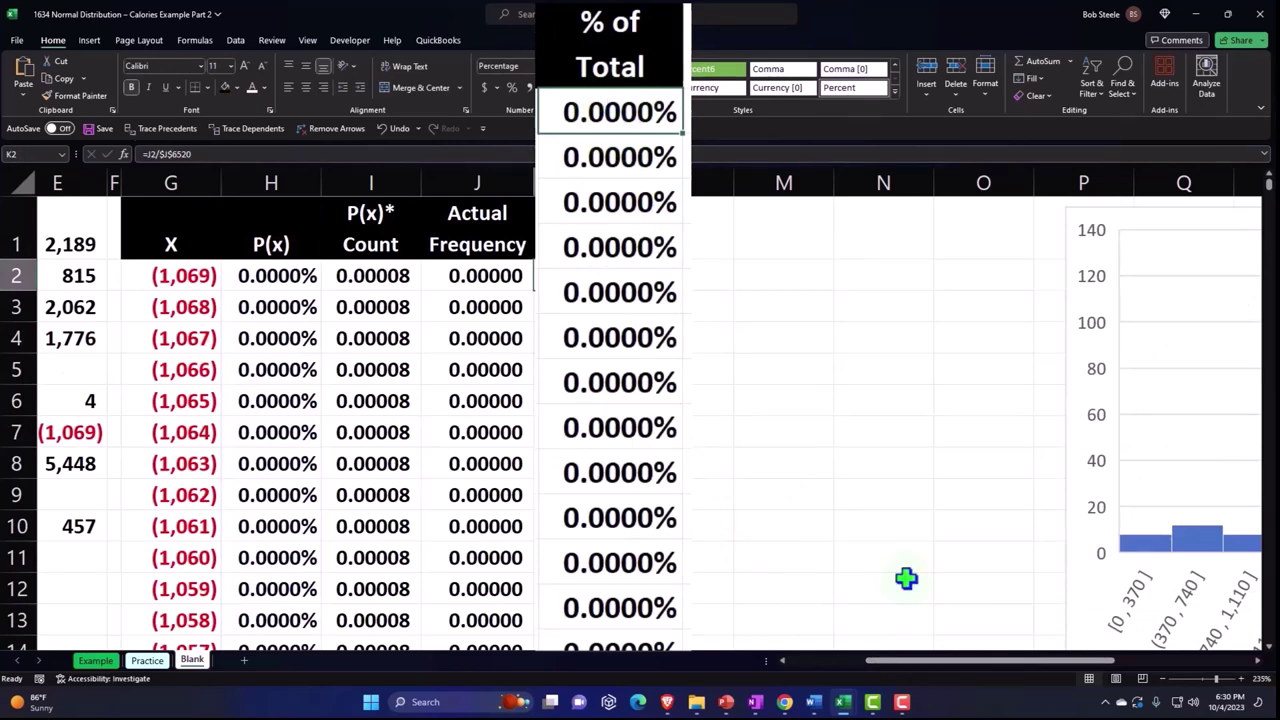
# Move the bell-curve chart next to the % of Total column, with its upper-left corner in cell L1.
pyautogui.scroll(-5, 1026, 609)
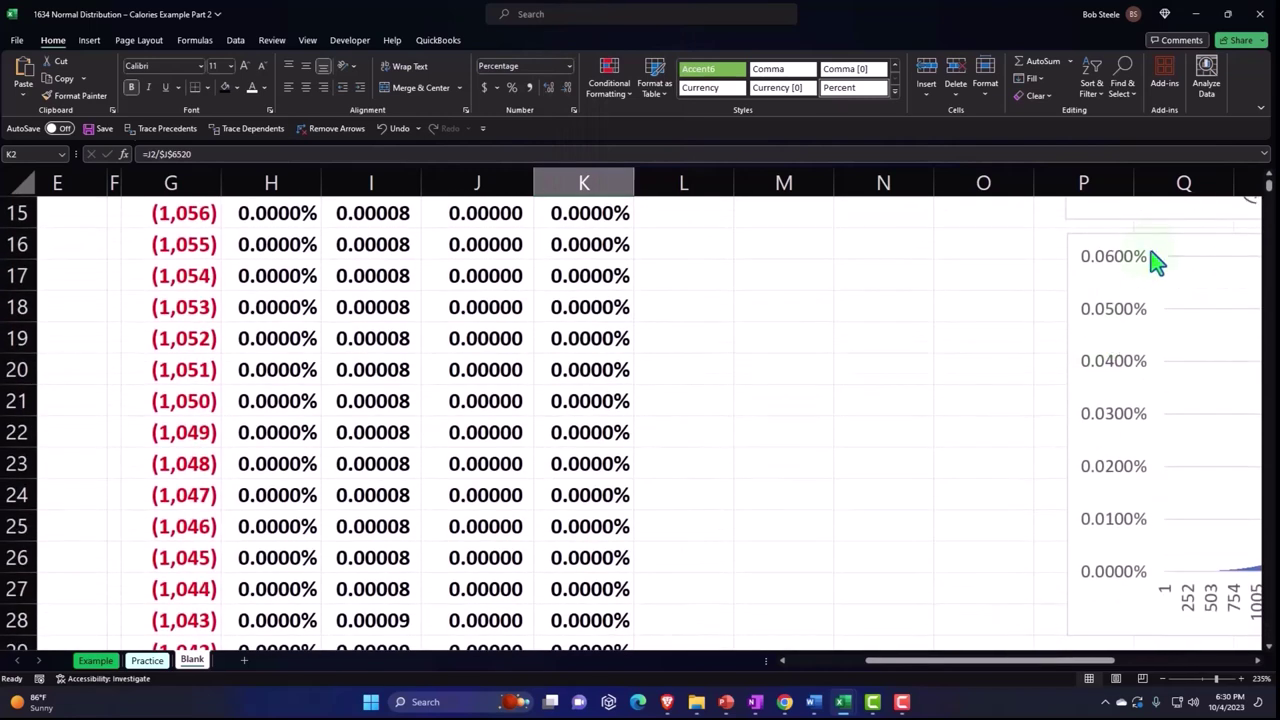
pyautogui.moveTo(1155, 260); pyautogui.dragTo(759, 262)
pyautogui.scroll(3, 808, 450)
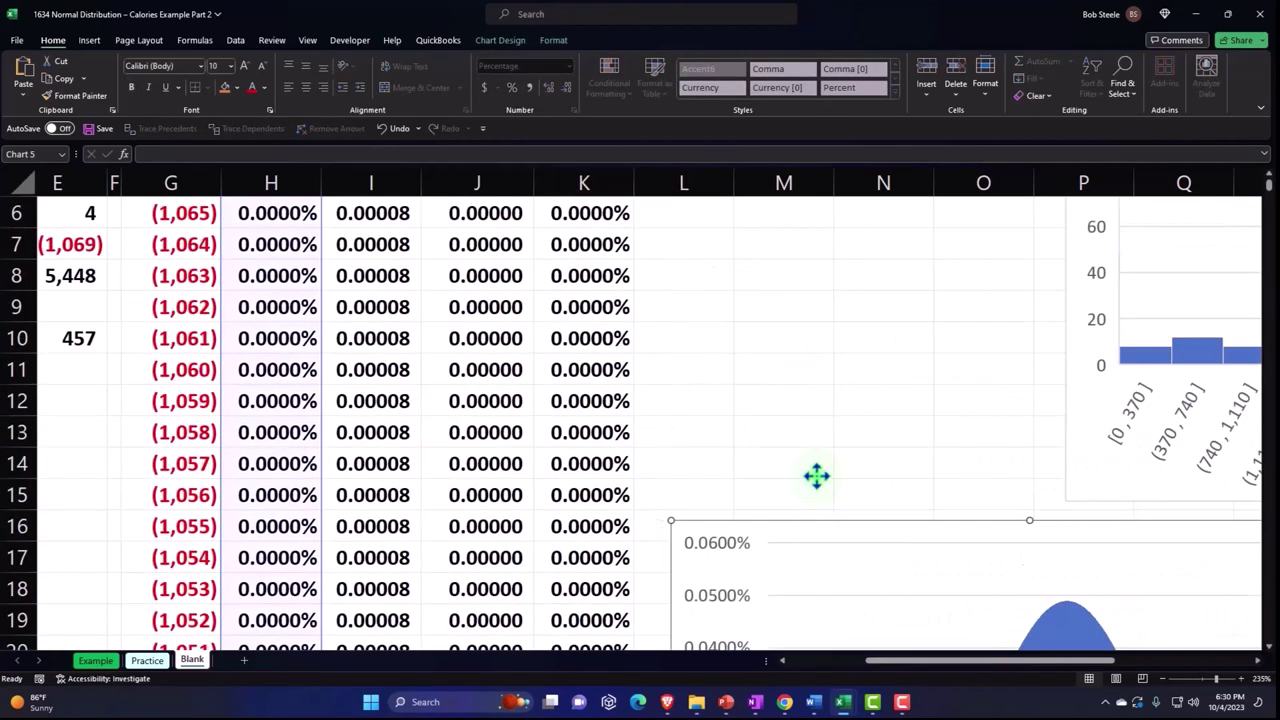
pyautogui.moveTo(816, 476); pyautogui.dragTo(797, 257)
pyautogui.scroll(2, 806, 463)
pyautogui.moveTo(812, 461); pyautogui.dragTo(808, 220)
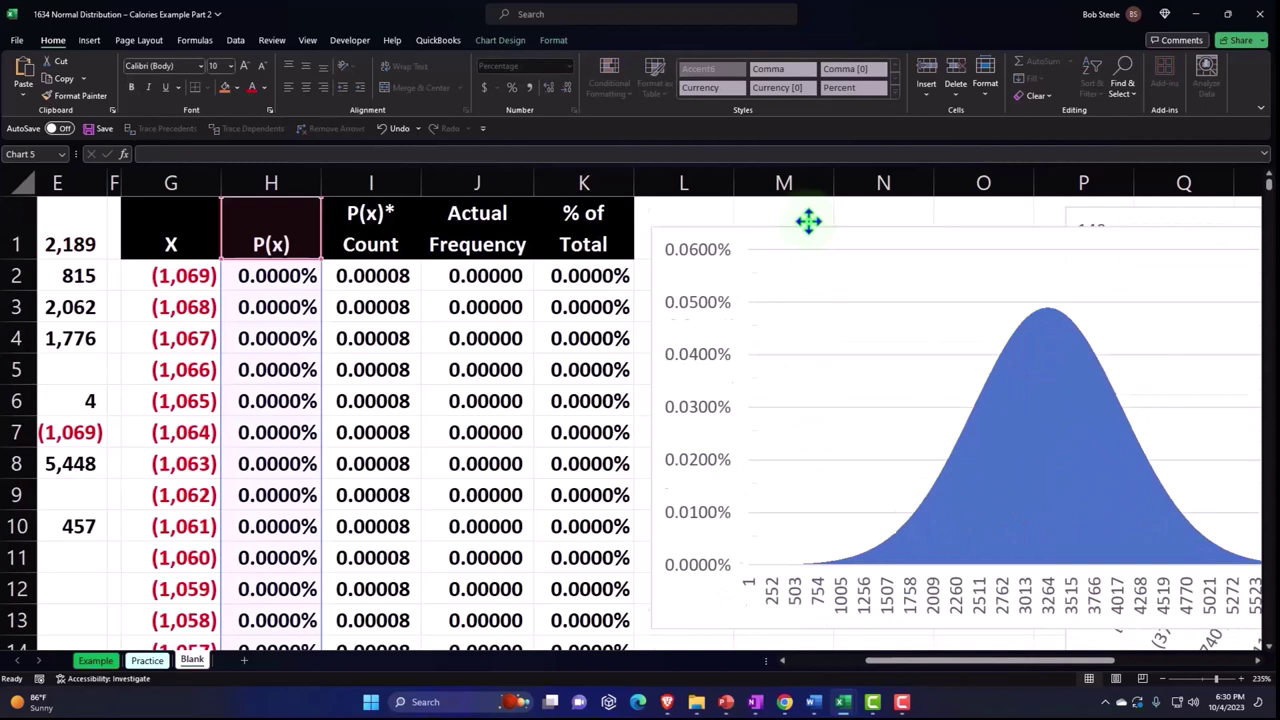
pyautogui.click(1258, 662)
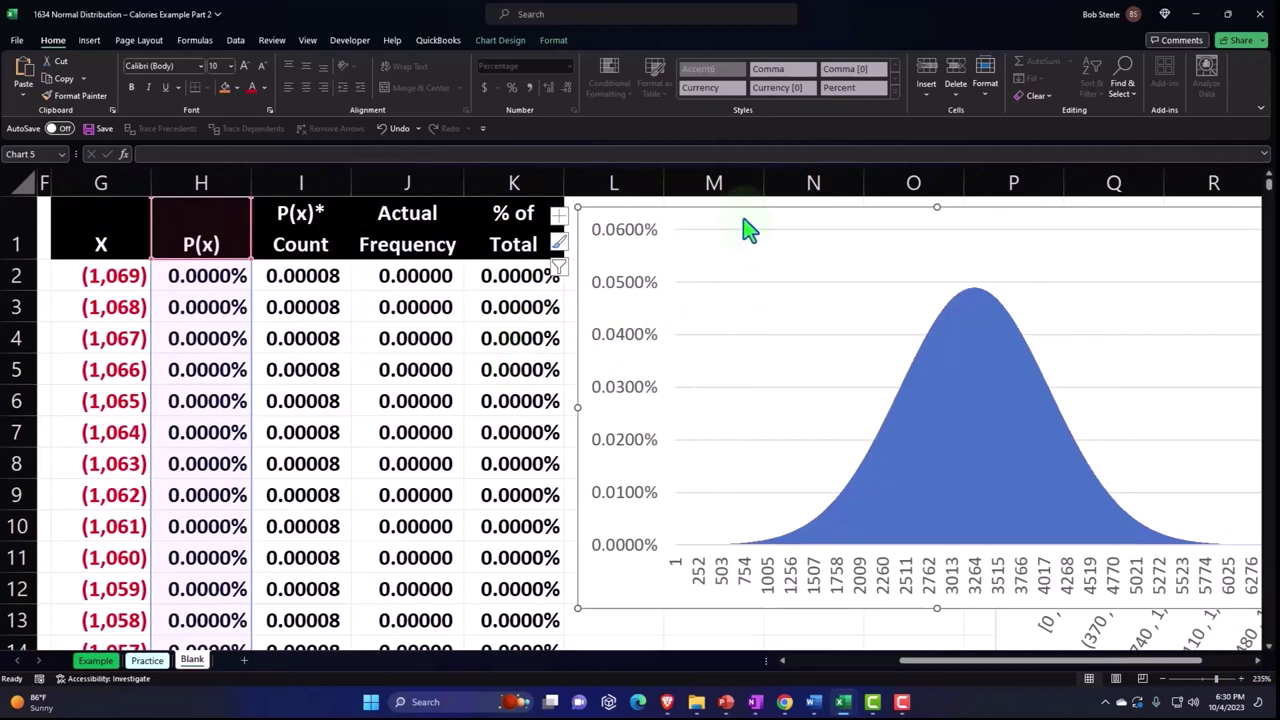
# Add a % of Total series to the bell-curve chart, with its name from K1 and its values from K2:K6519.
pyautogui.click(500, 40)
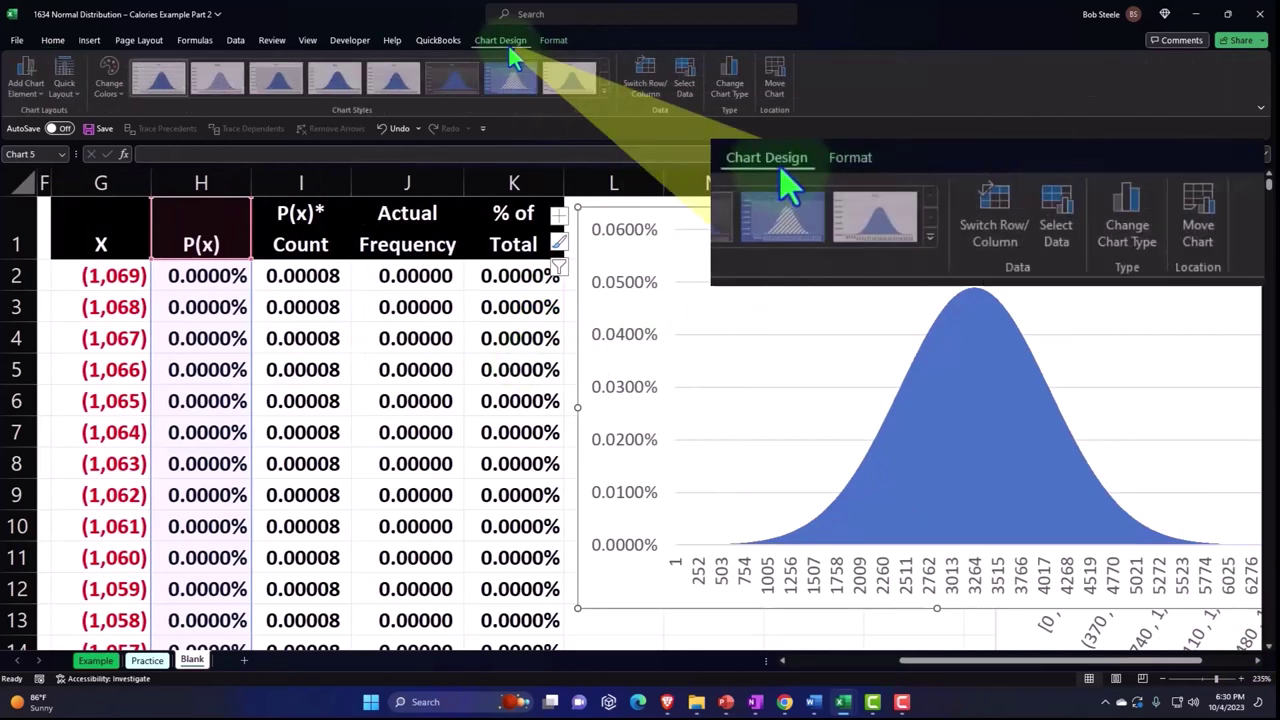
pyautogui.click(686, 78)
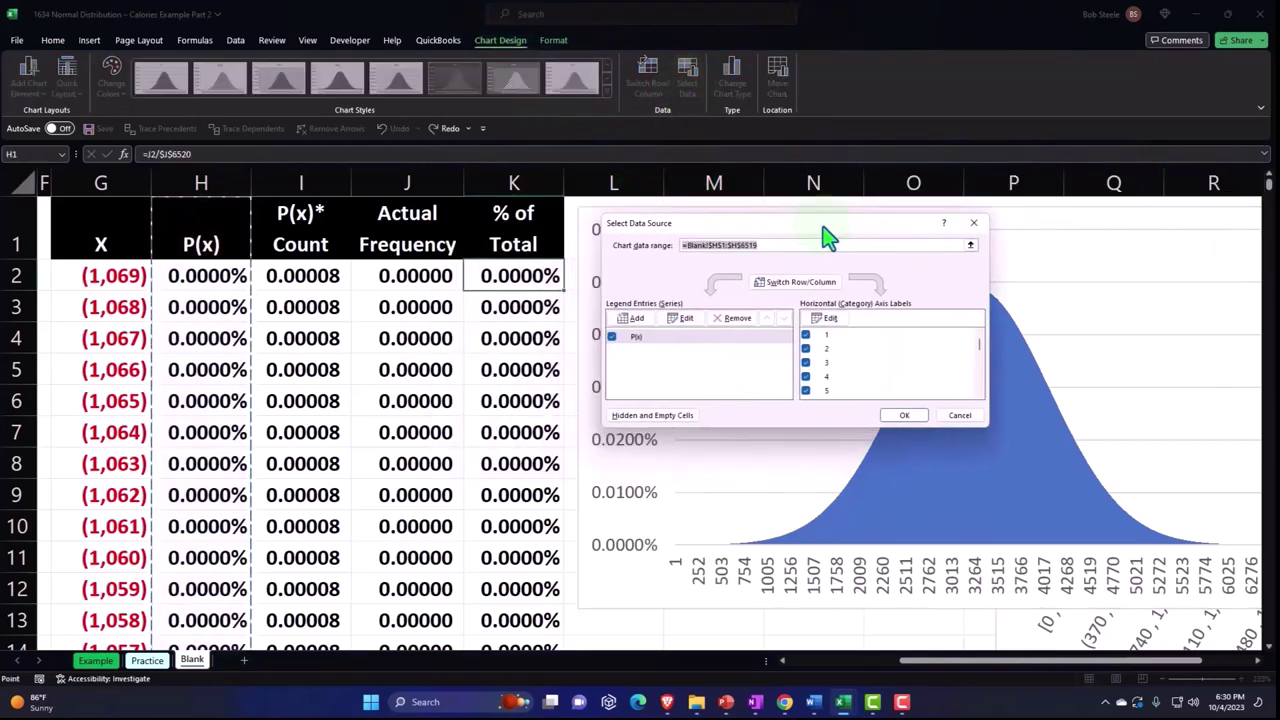
pyautogui.click(738, 252)
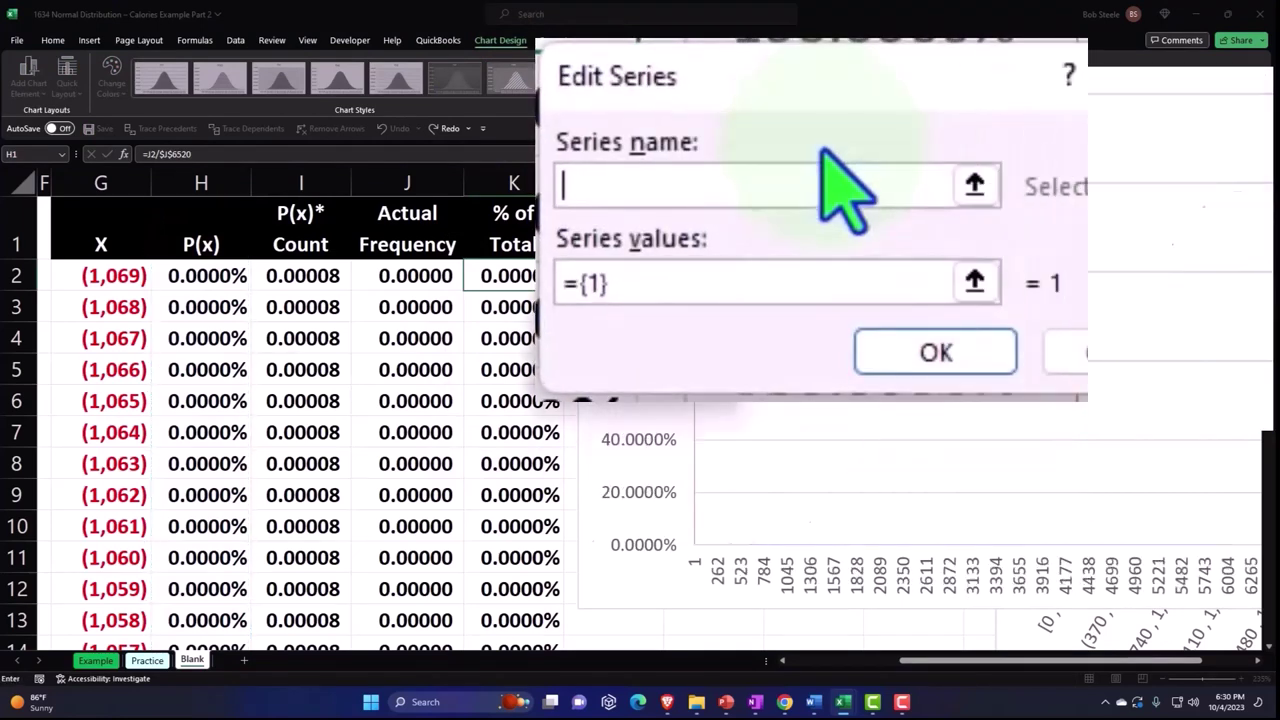
pyautogui.click(516, 228)
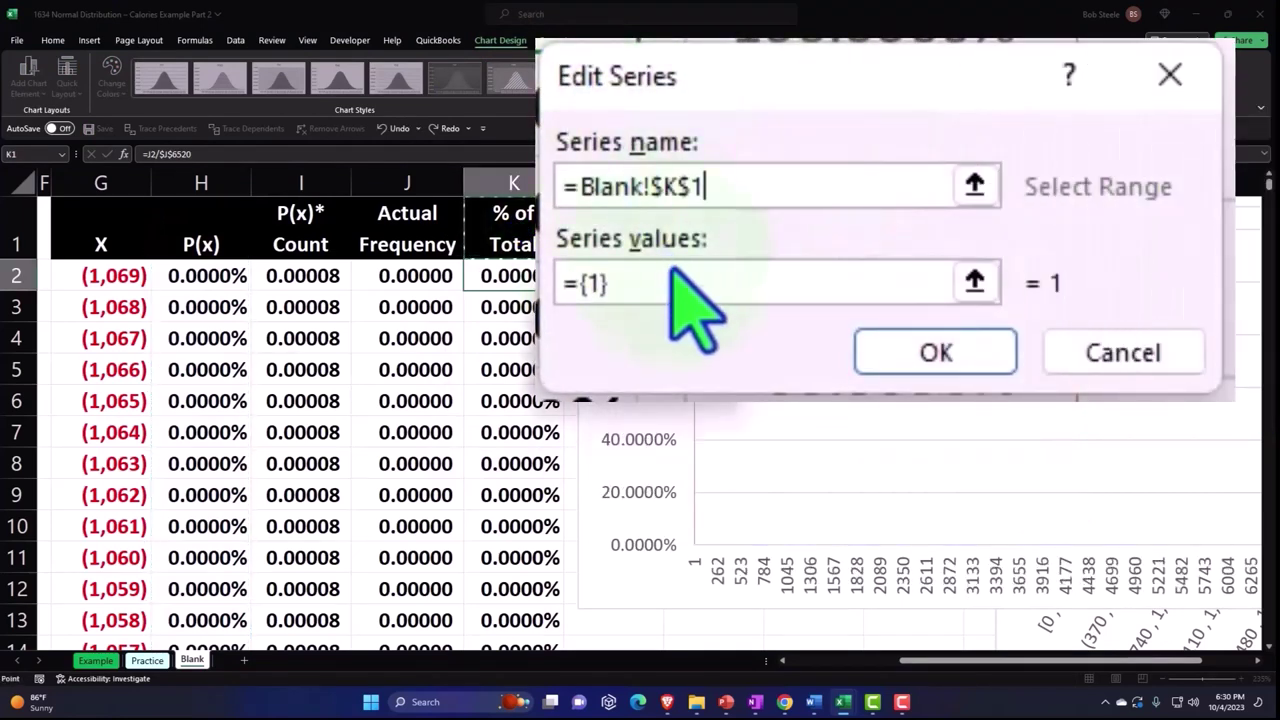
pyautogui.click(673, 281)
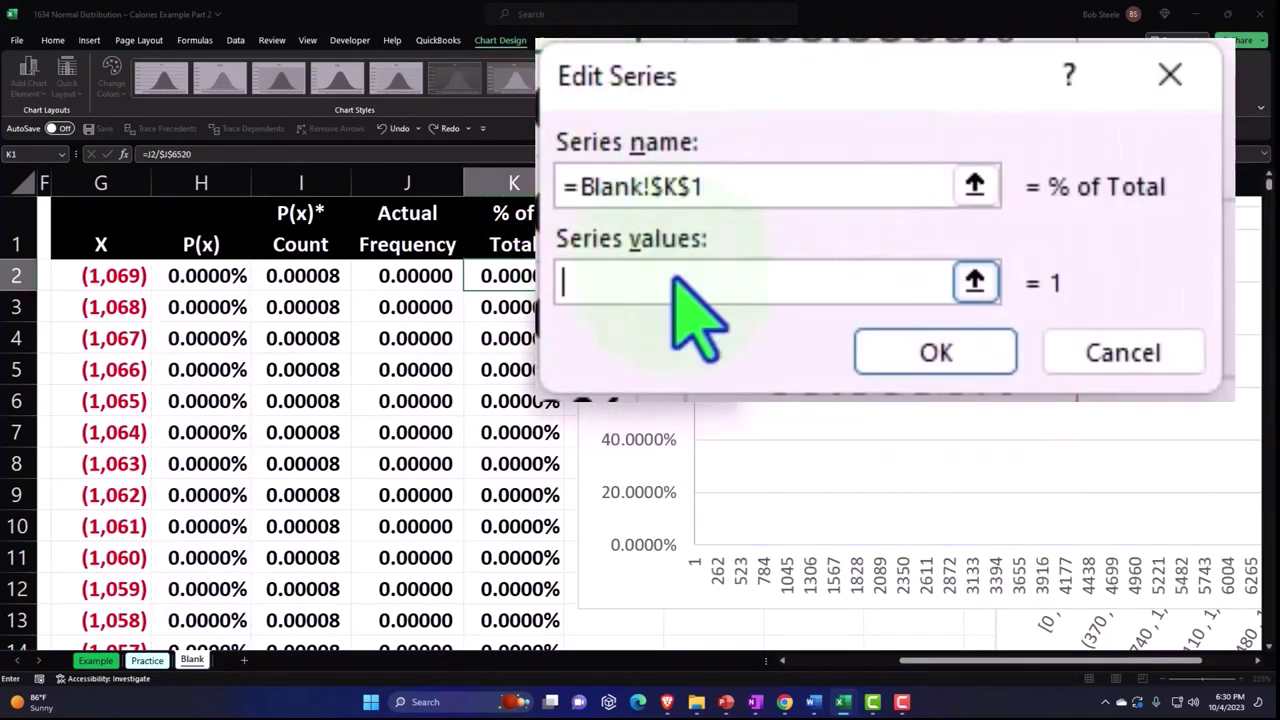
pyautogui.click(975, 281)
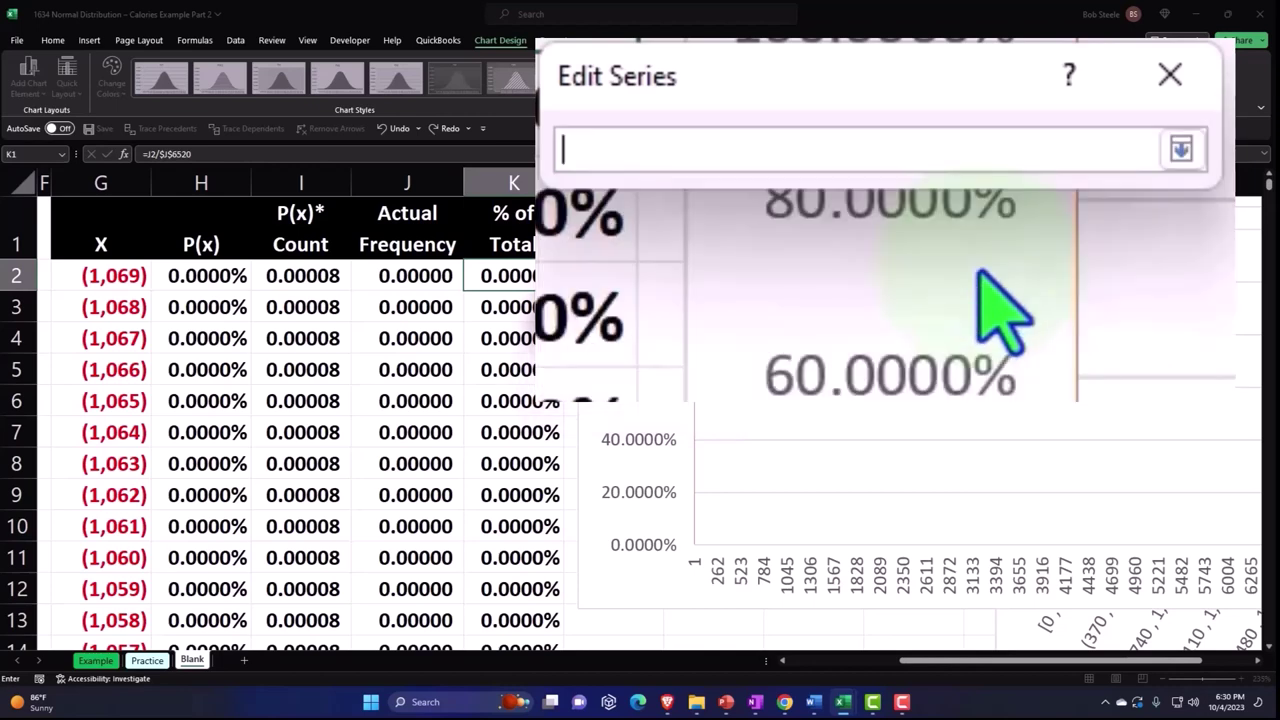
pyautogui.click(509, 277)
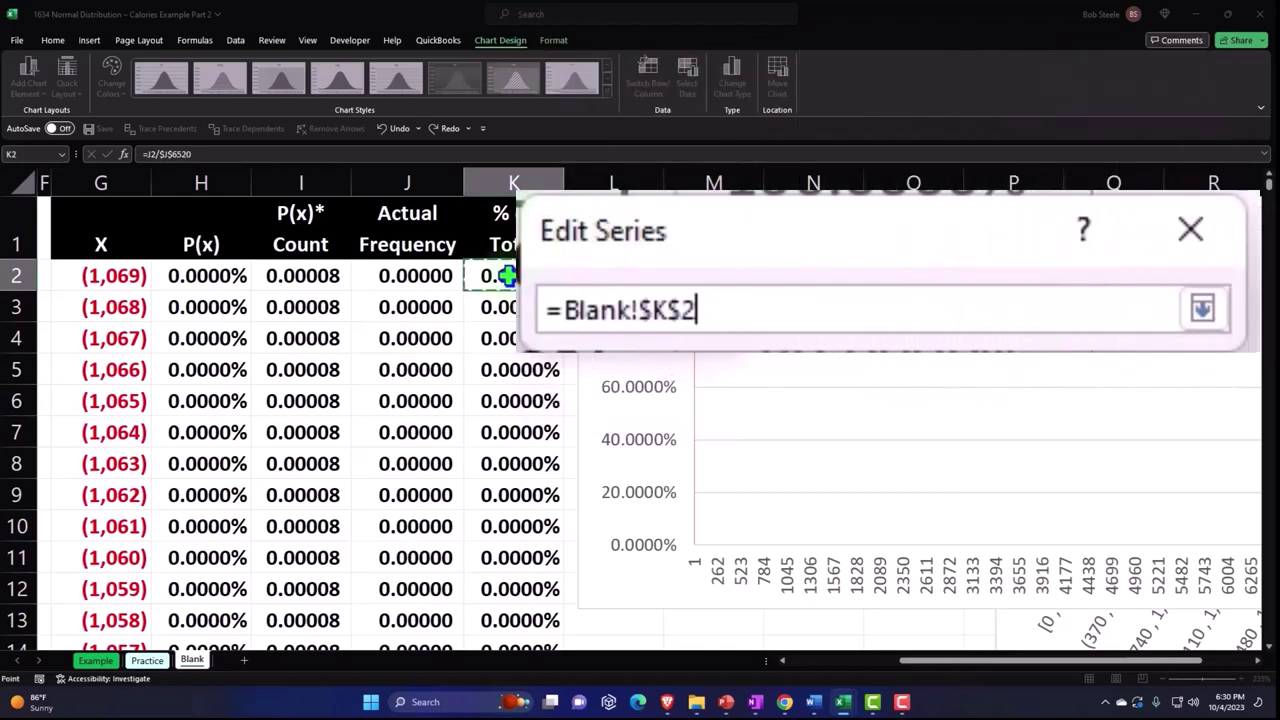
pyautogui.hotkey('ctrl', 'shift', 'Down')
pyautogui.press('Return')
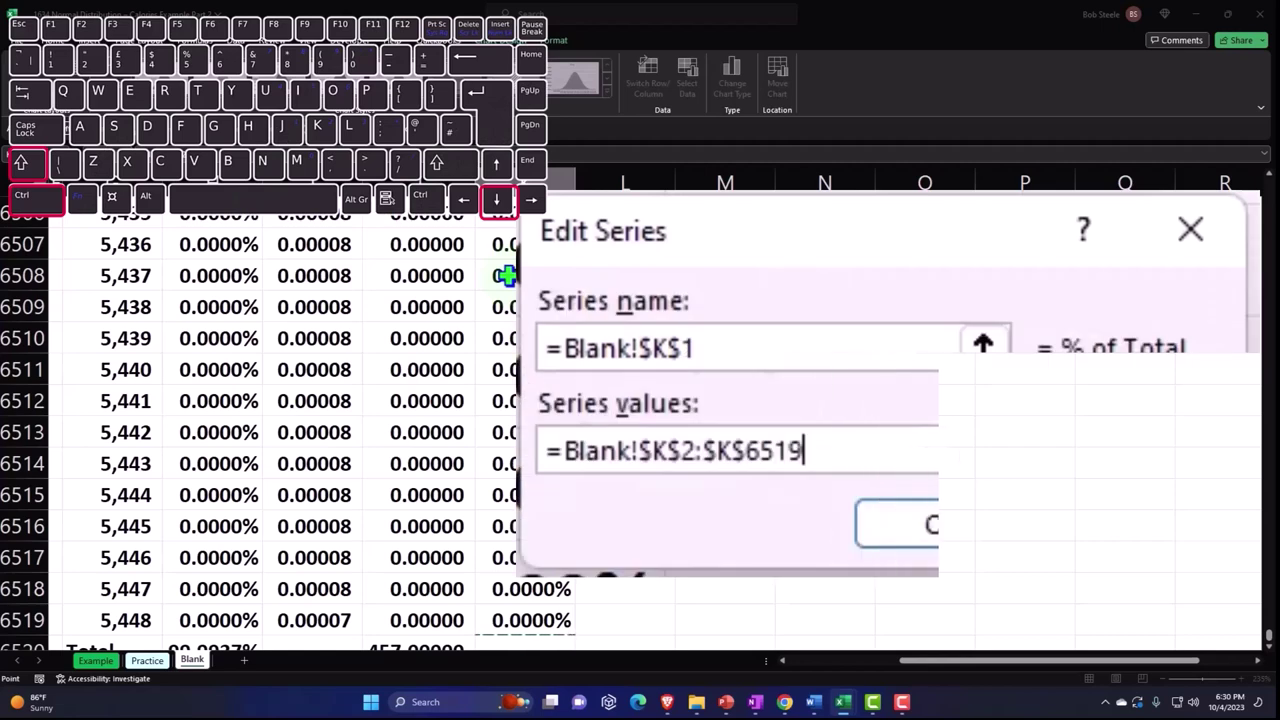
pyautogui.click(940, 525)
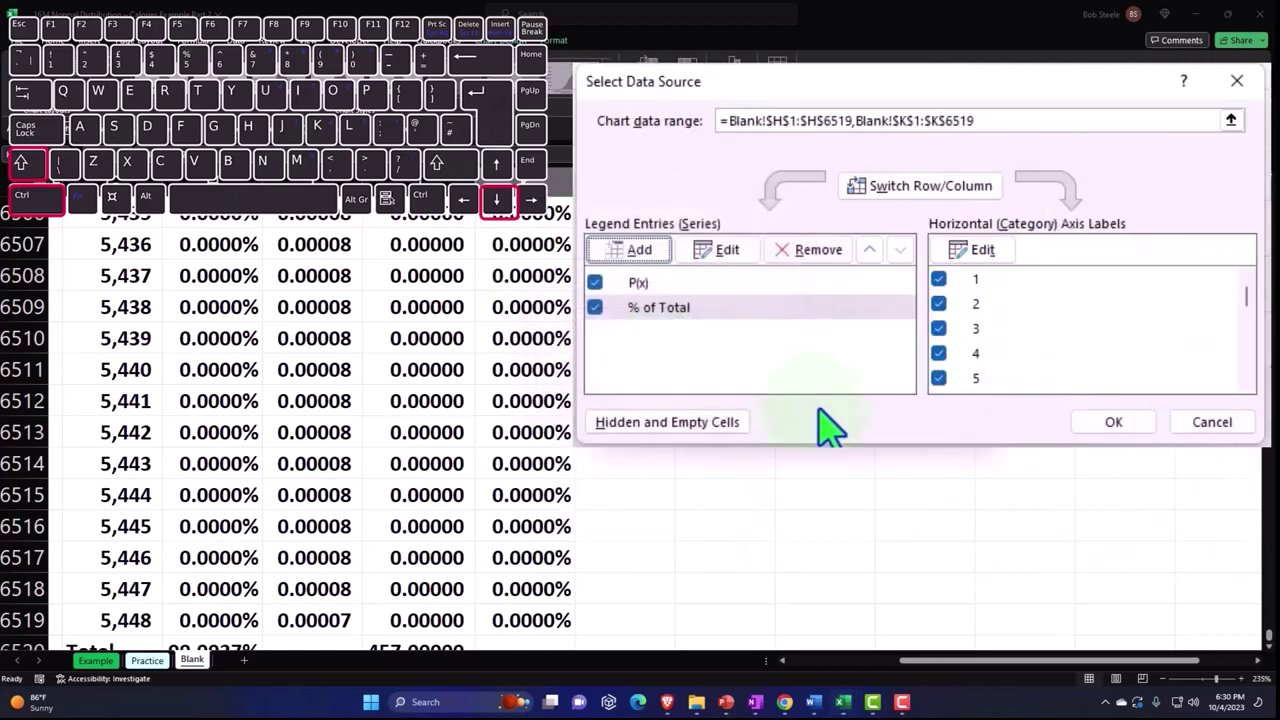
pyautogui.click(1113, 422)
# Check the chart with both series plotted and undo the addition of the % of Total series.
pyautogui.scroll(13, 894, 434)
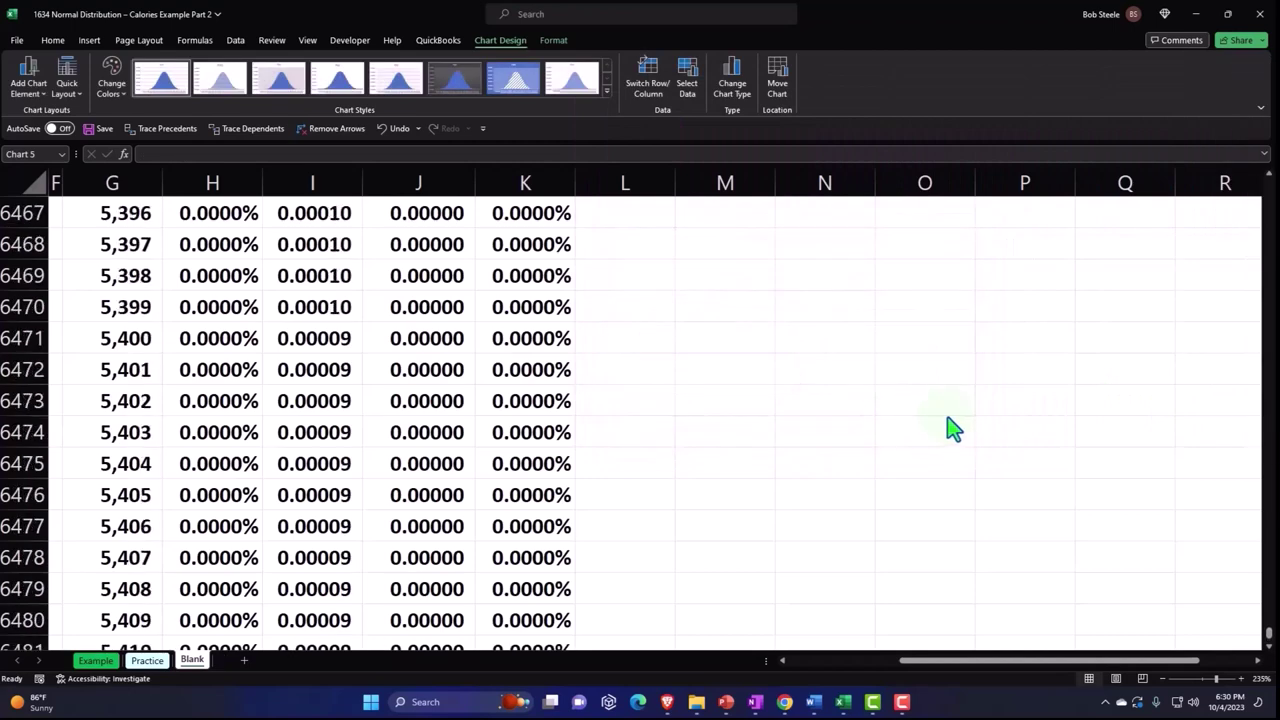
pyautogui.click(1224, 182)
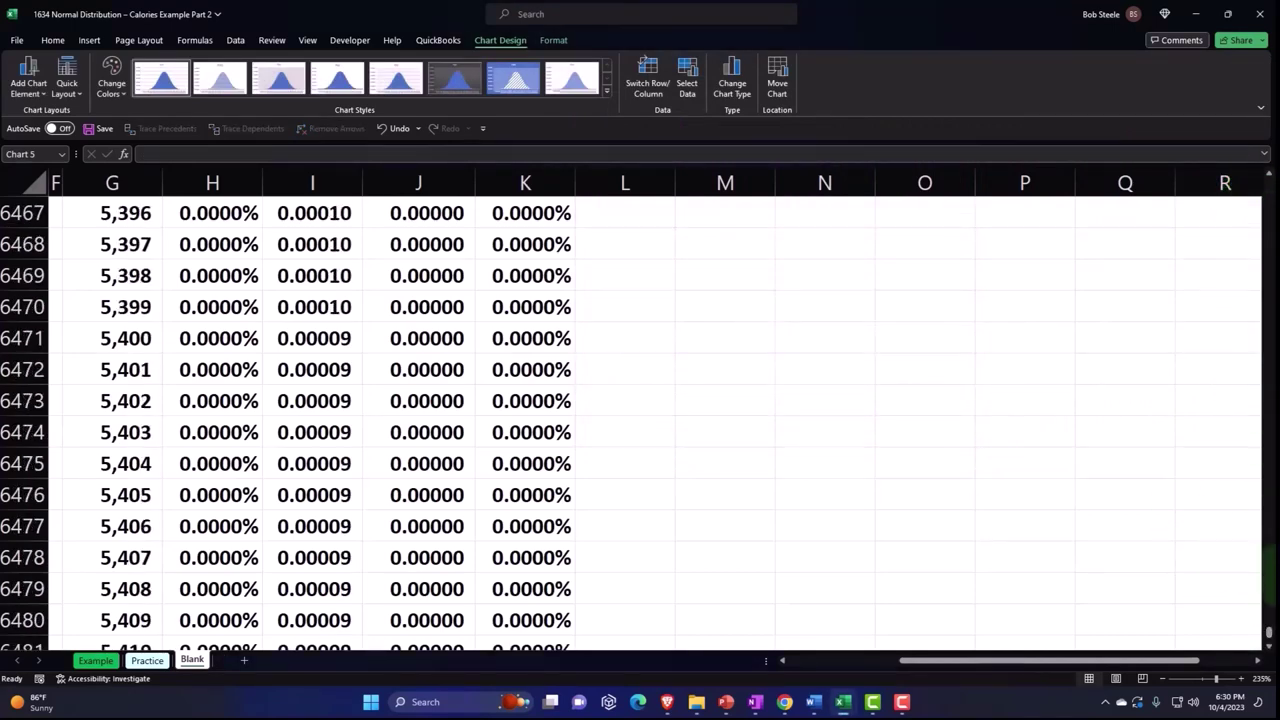
pyautogui.moveTo(1268, 632); pyautogui.dragTo(1240, 177)
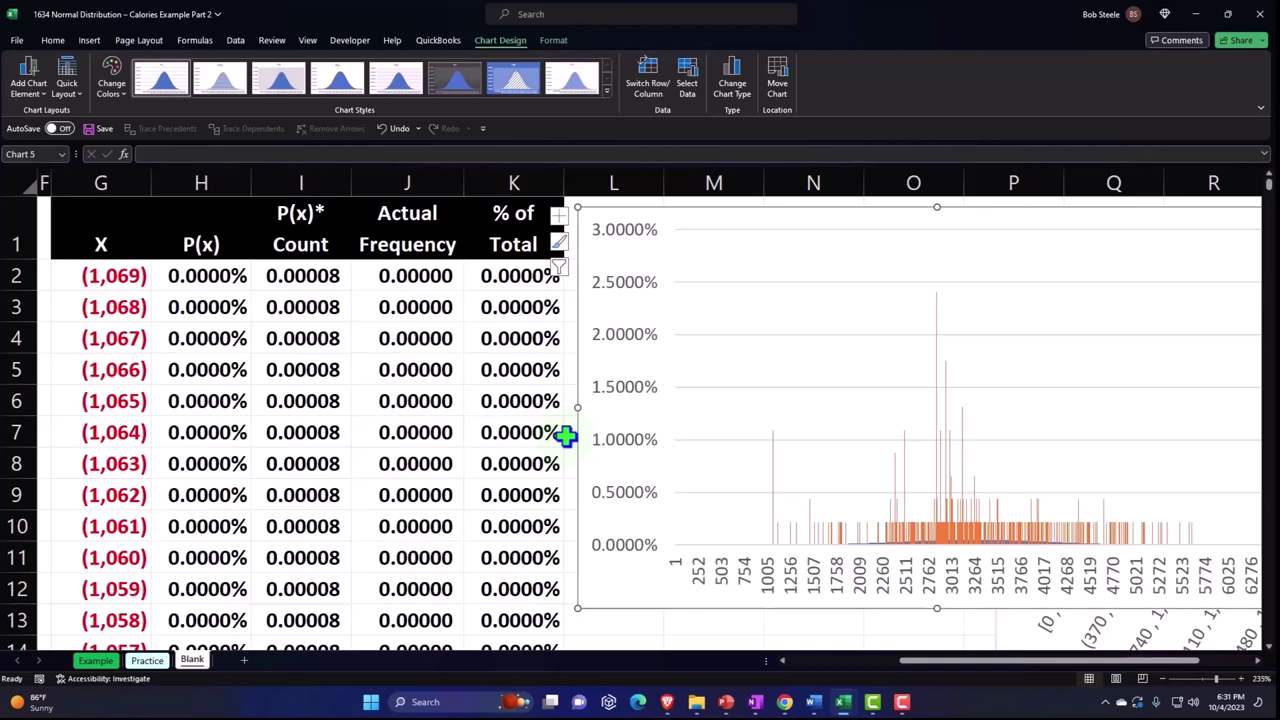
pyautogui.click(398, 129)
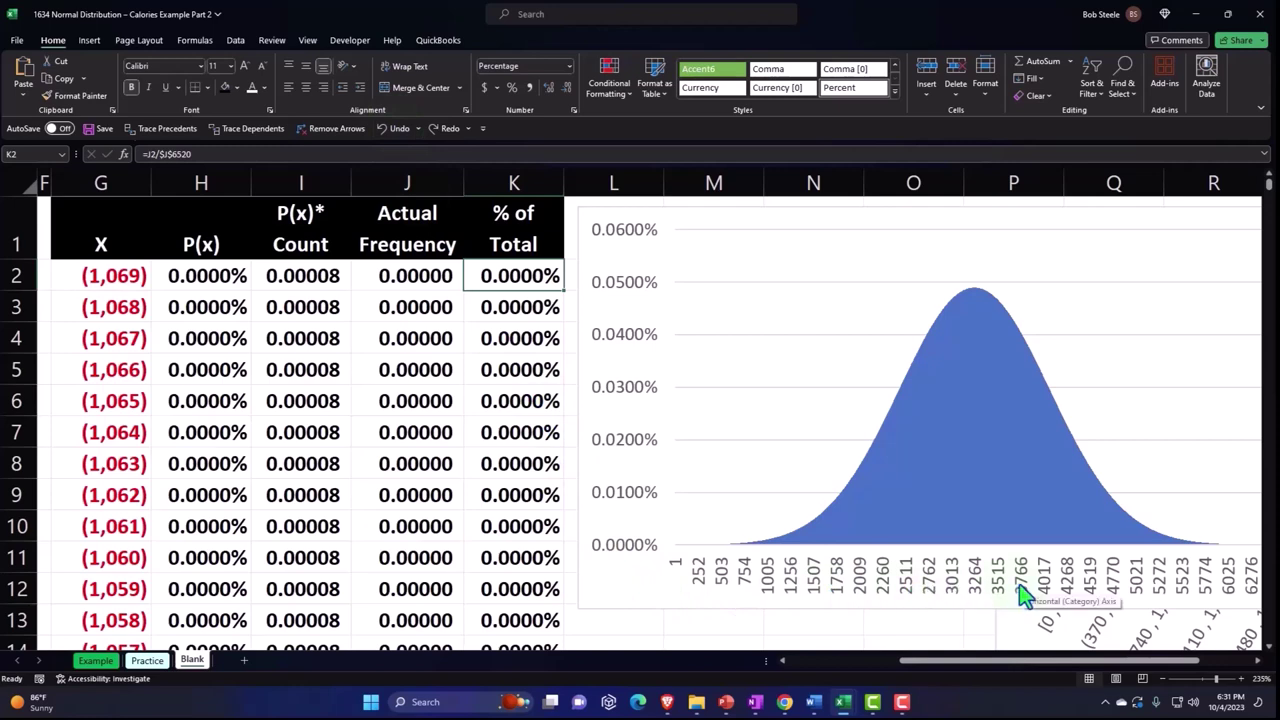
# Set the bell-curve chart's horizontal axis labels to the X values in G2:G6519.
pyautogui.moveTo(1022, 596); pyautogui.dragTo(280, 590)
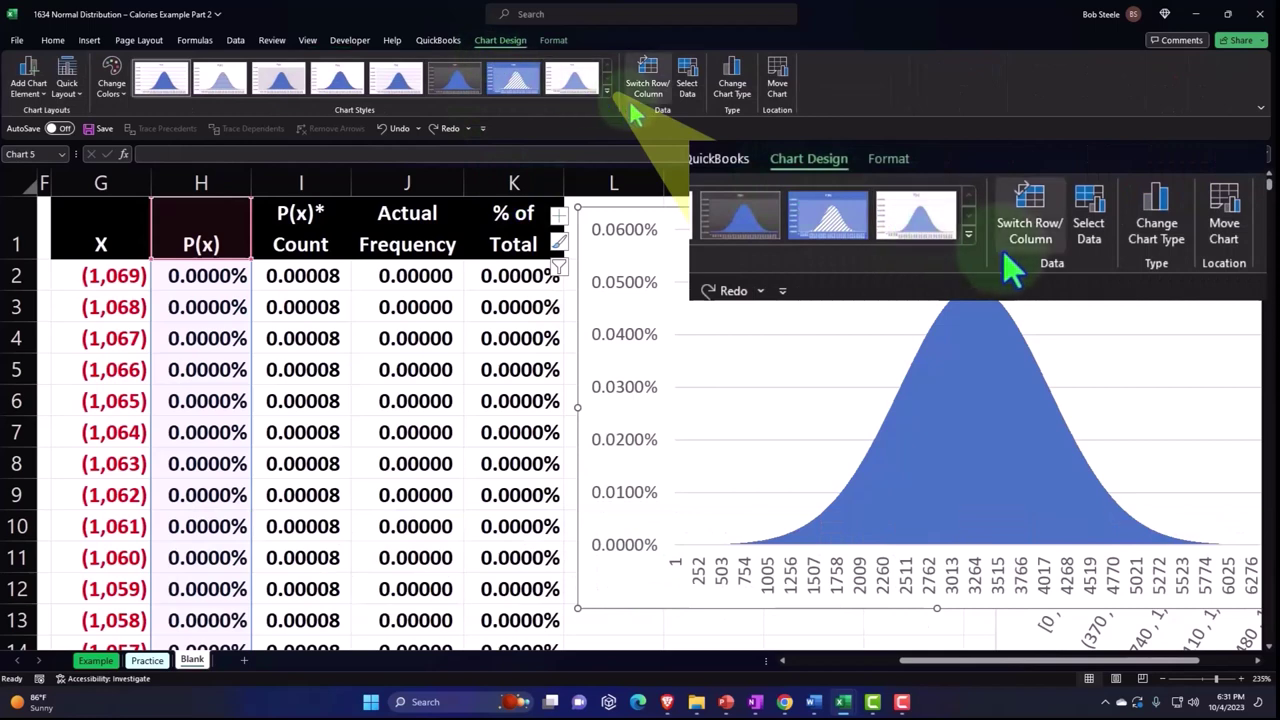
pyautogui.click(687, 88)
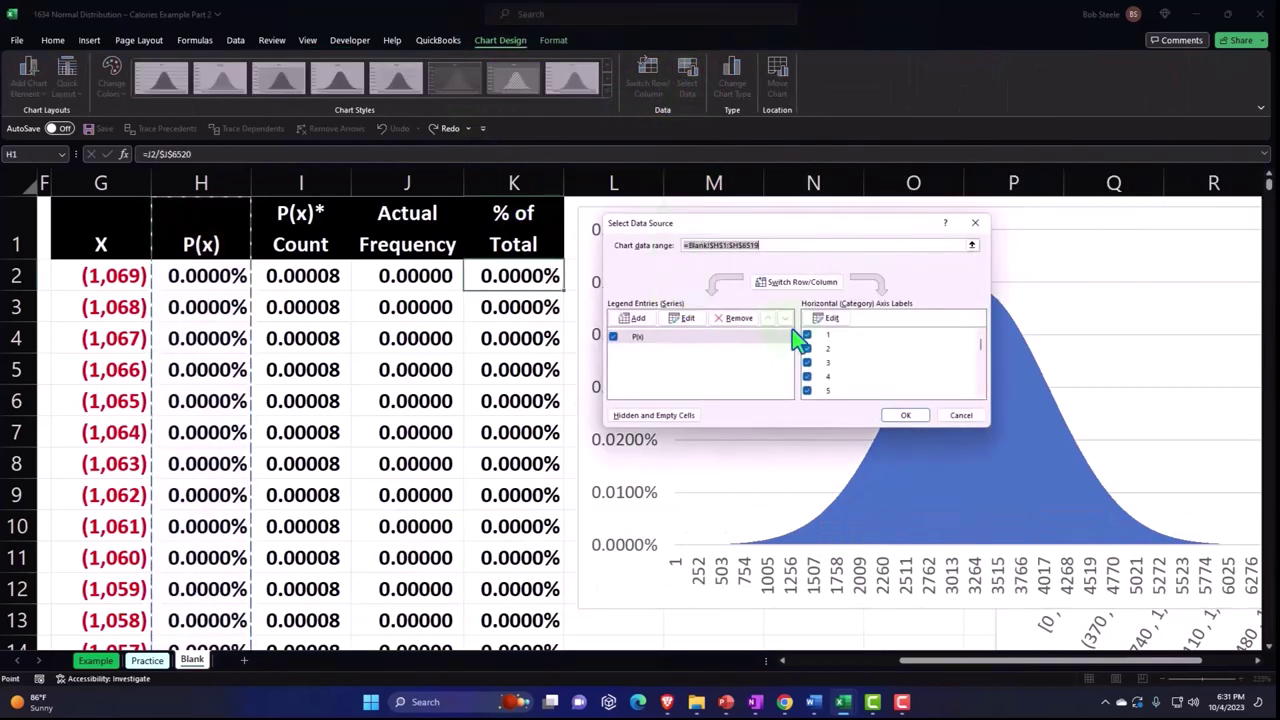
pyautogui.click(826, 318)
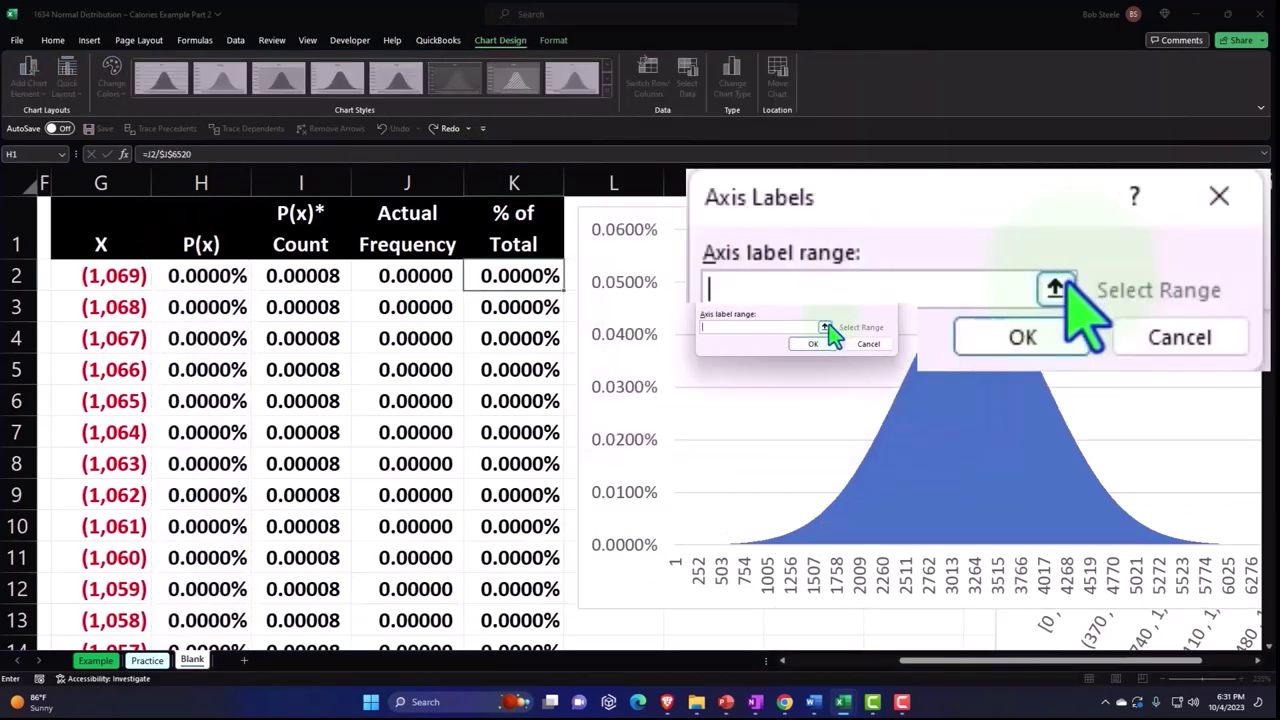
pyautogui.click(826, 328)
pyautogui.click(107, 276)
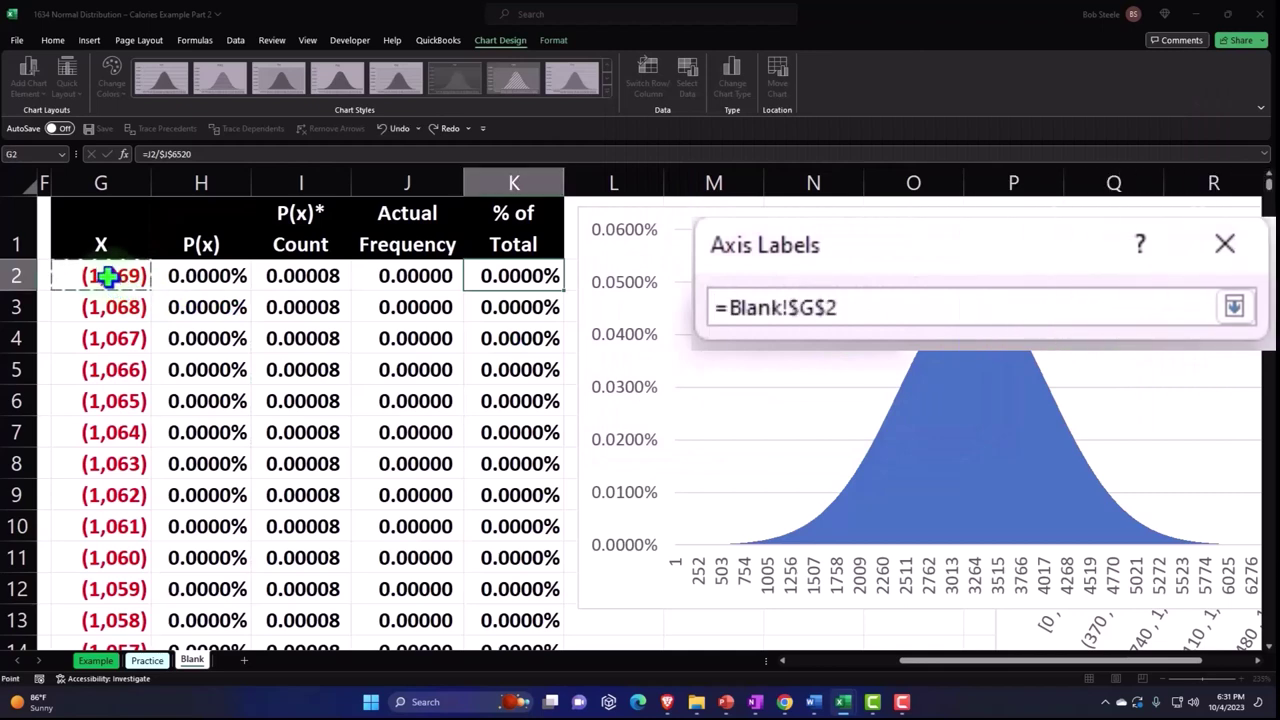
pyautogui.hotkey('ctrl', 'shift', 'Down')
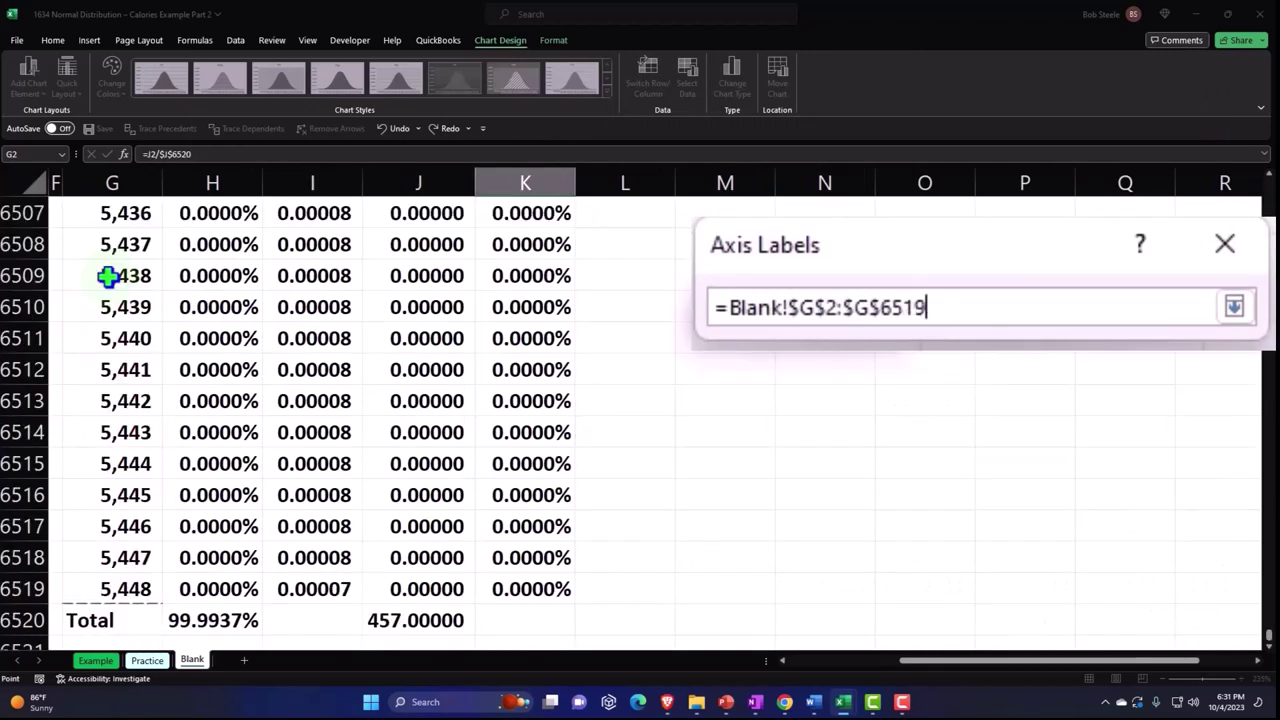
pyautogui.press('Return')
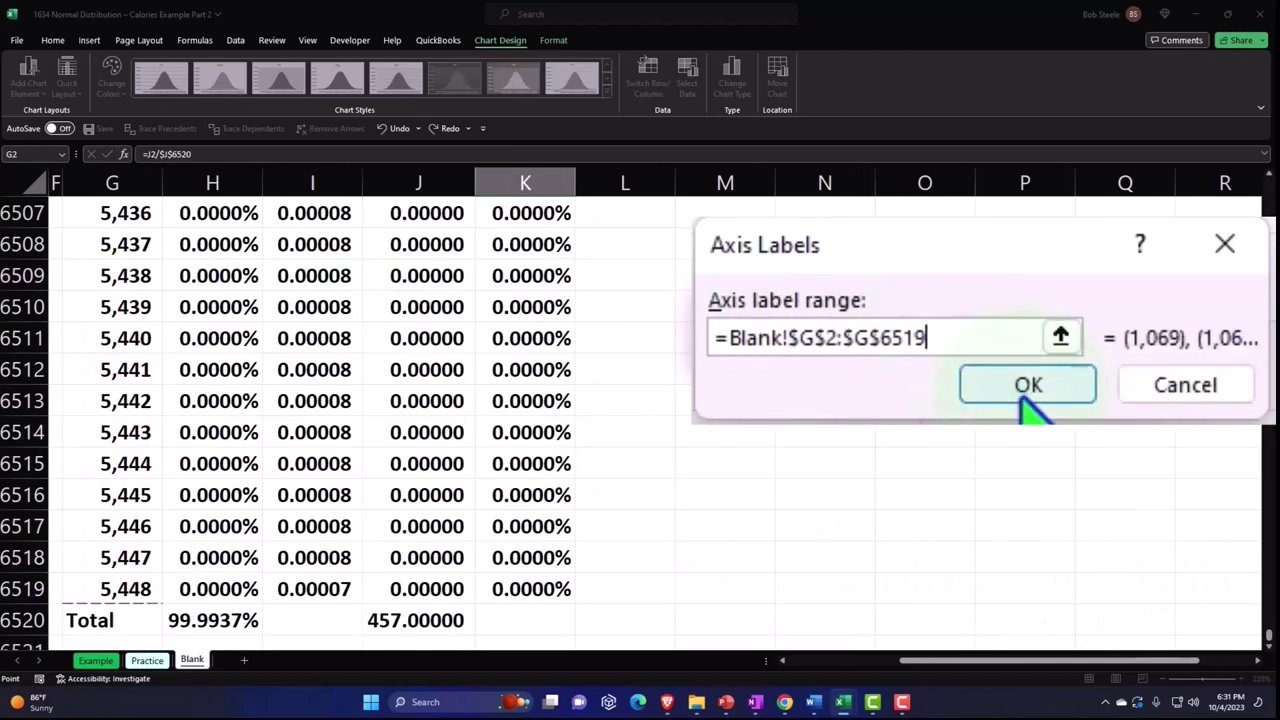
pyautogui.click(1040, 392)
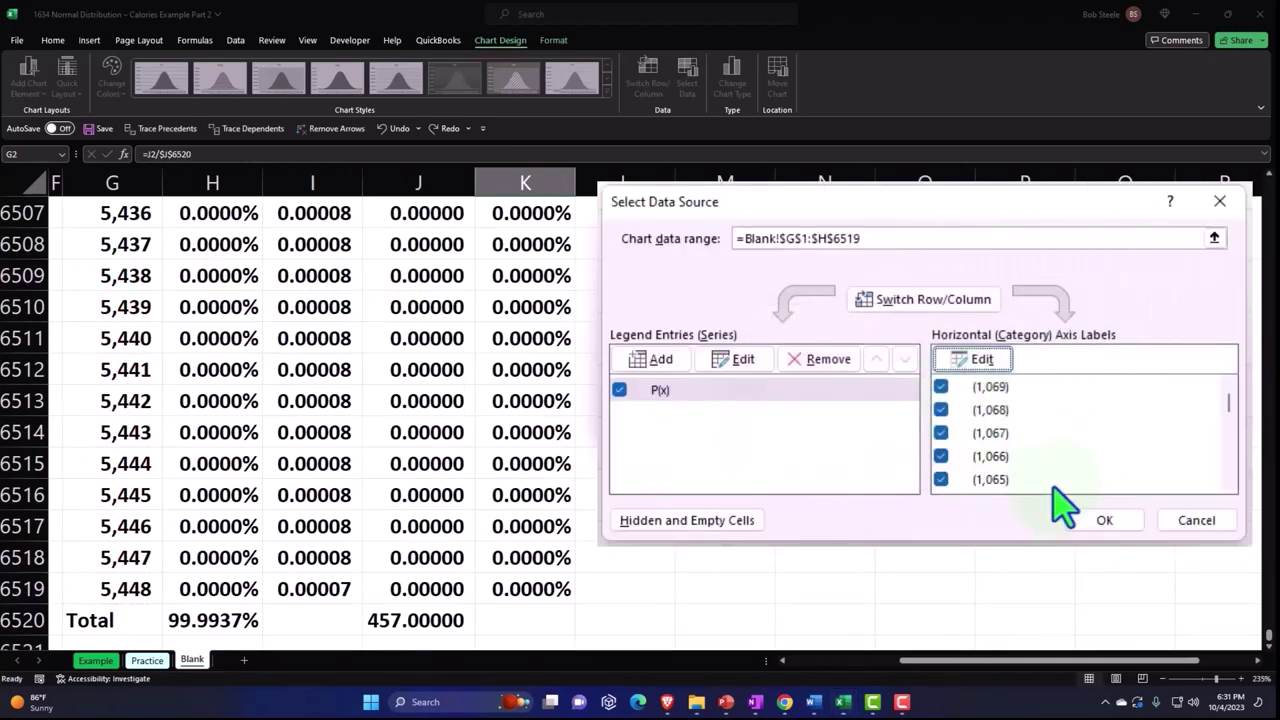
pyautogui.click(1100, 522)
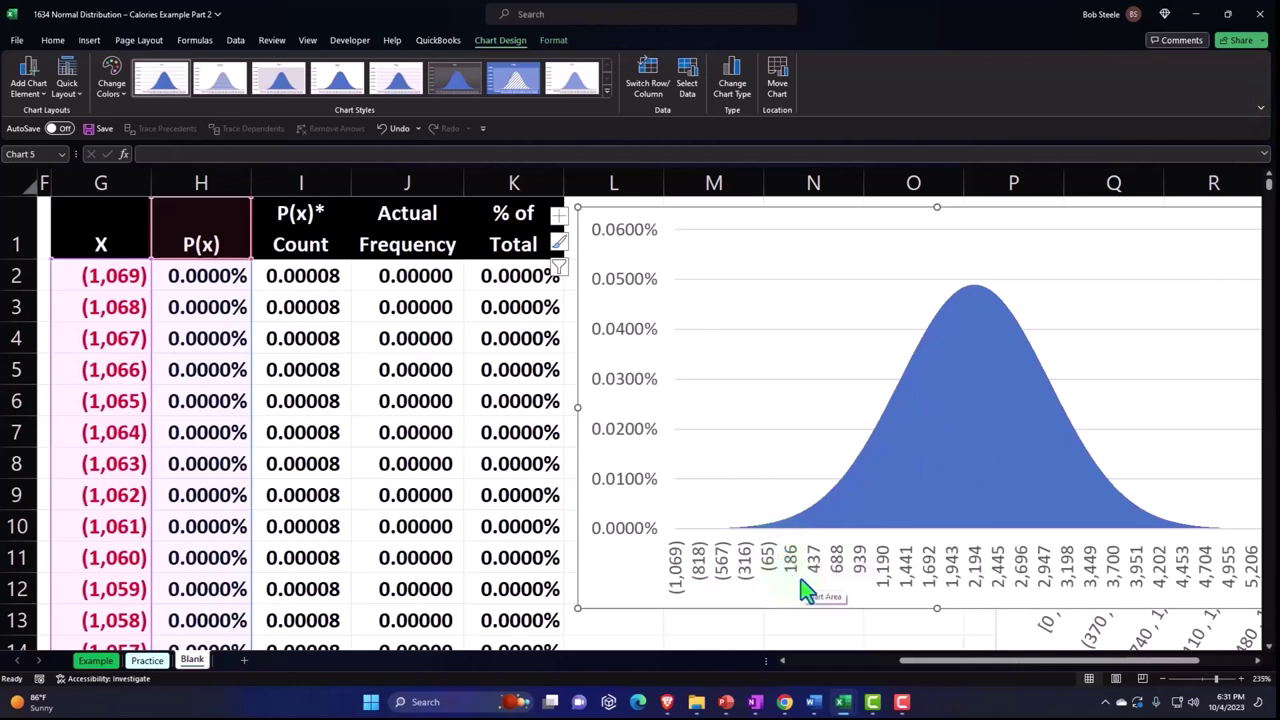
# Examine the bell curve at several points on both sides of its peak against the X-value axis labels.
pyautogui.moveTo(929, 672); pyautogui.dragTo(1012, 674)
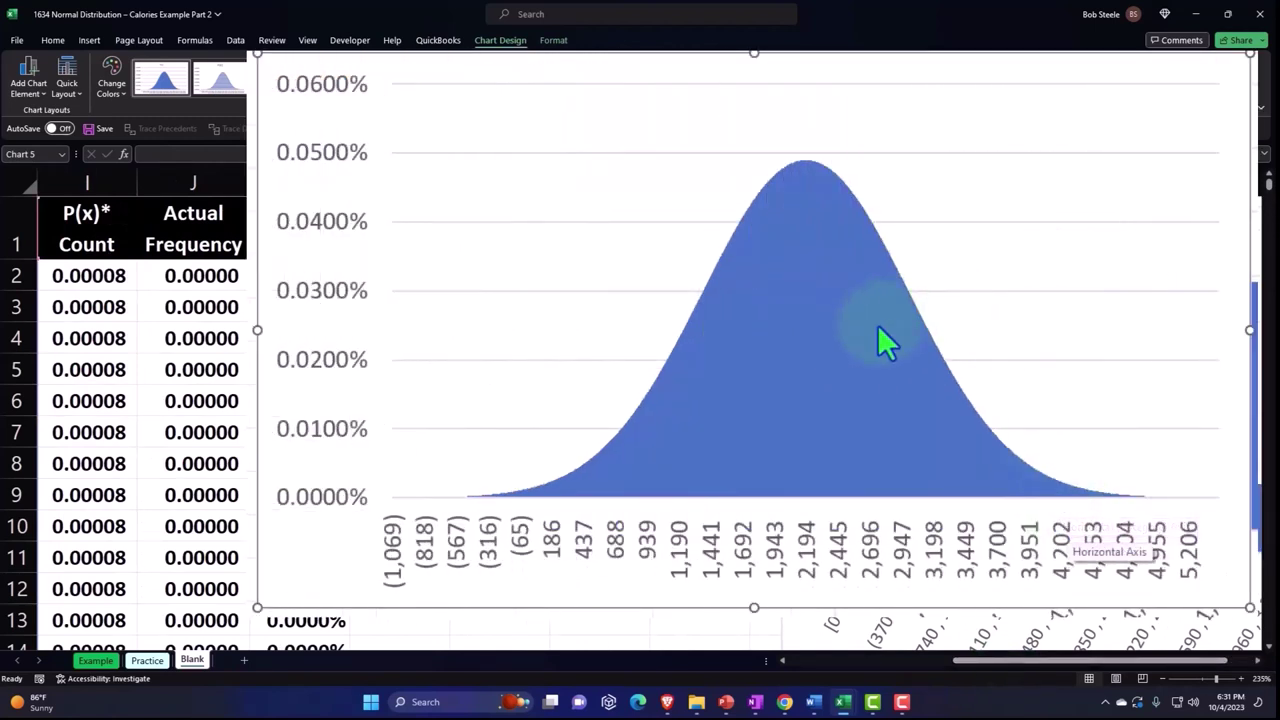
pyautogui.click(880, 340)
pyautogui.click(845, 322)
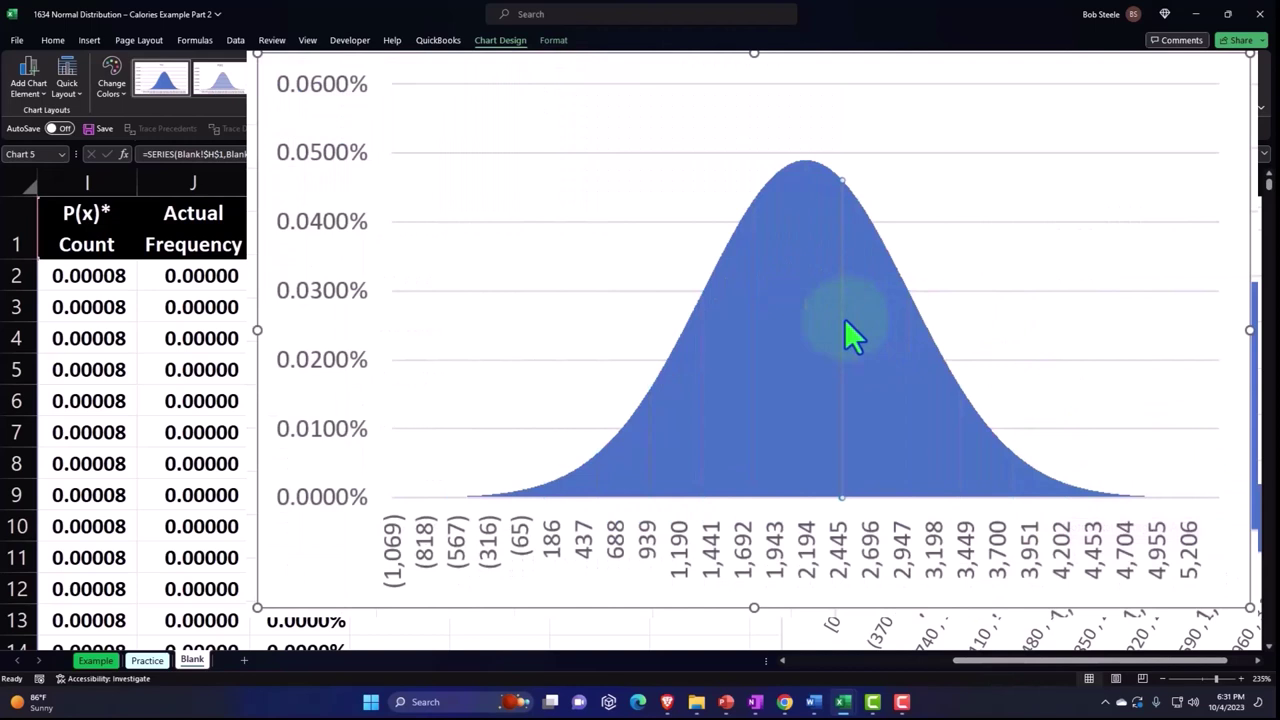
pyautogui.click(779, 341)
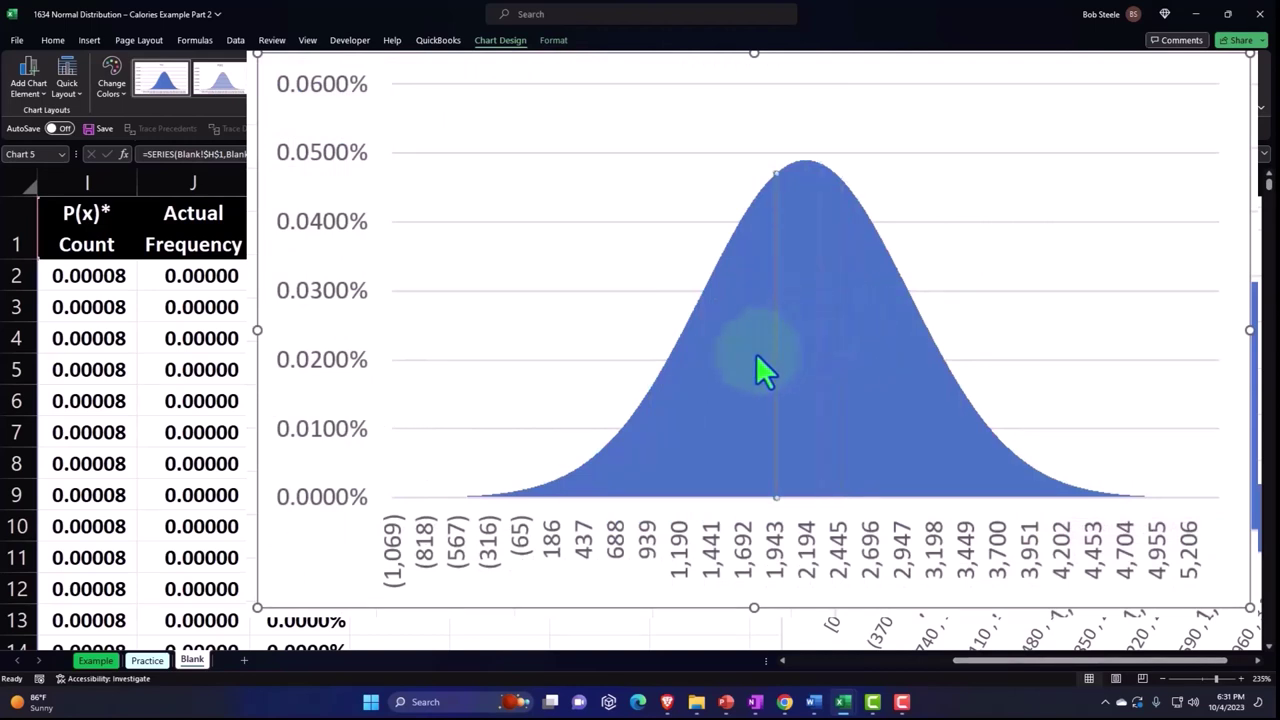
pyautogui.click(753, 358)
pyautogui.click(718, 380)
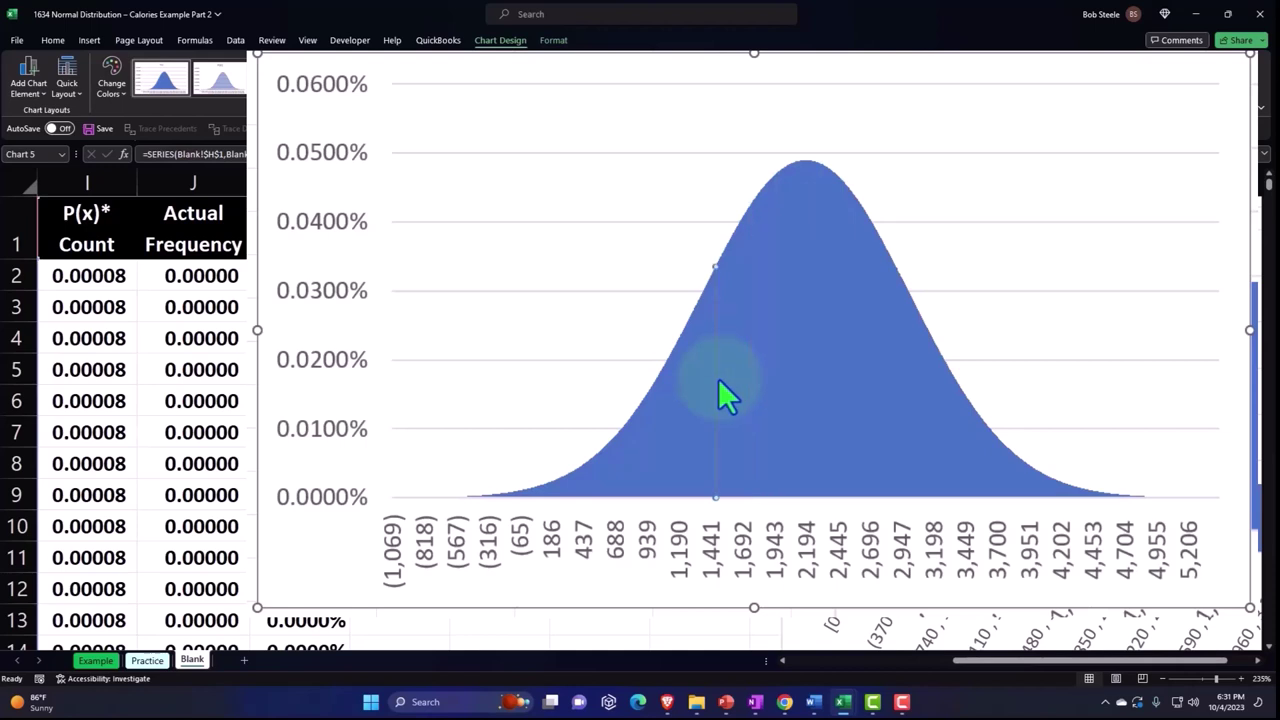
pyautogui.click(783, 360)
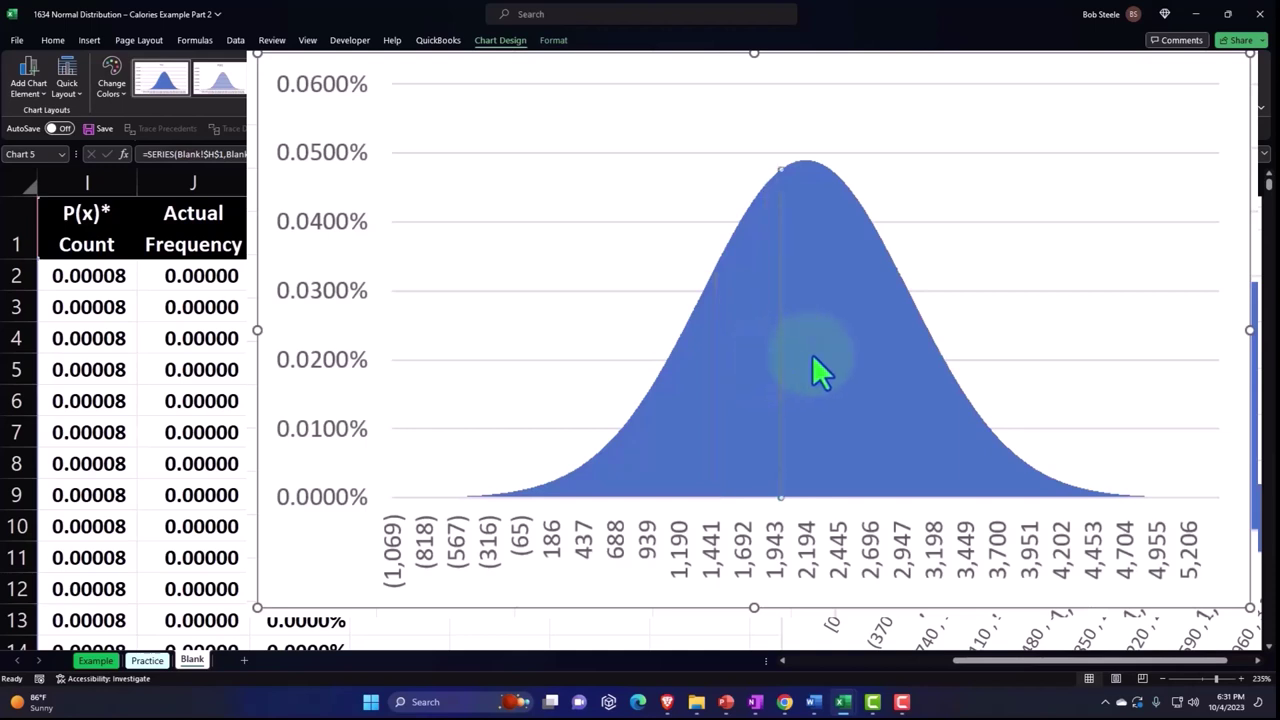
pyautogui.click(812, 356)
pyautogui.click(850, 352)
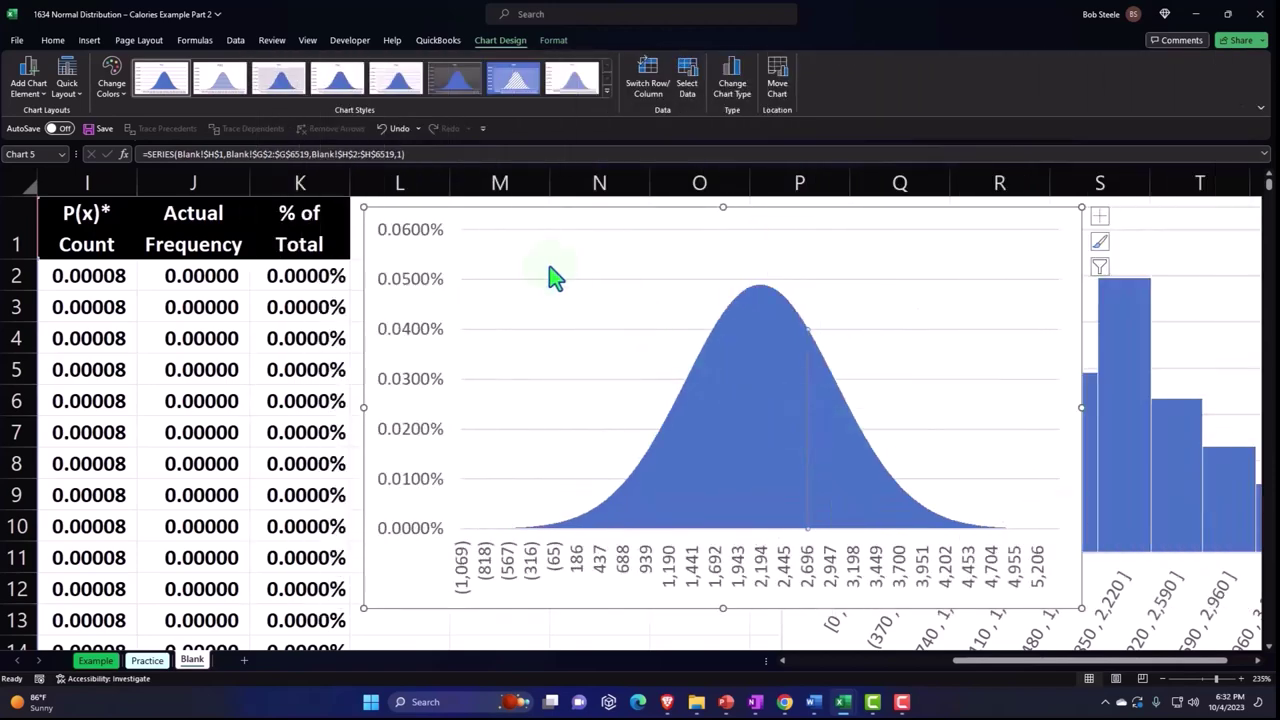
# Move the bell-curve chart down out of the cells beside the table and narrow column L to a thin spacer.
pyautogui.moveTo(477, 232); pyautogui.dragTo(890, 560)
pyautogui.click(543, 420)
pyautogui.scroll(2, 543, 420)
pyautogui.click(457, 337)
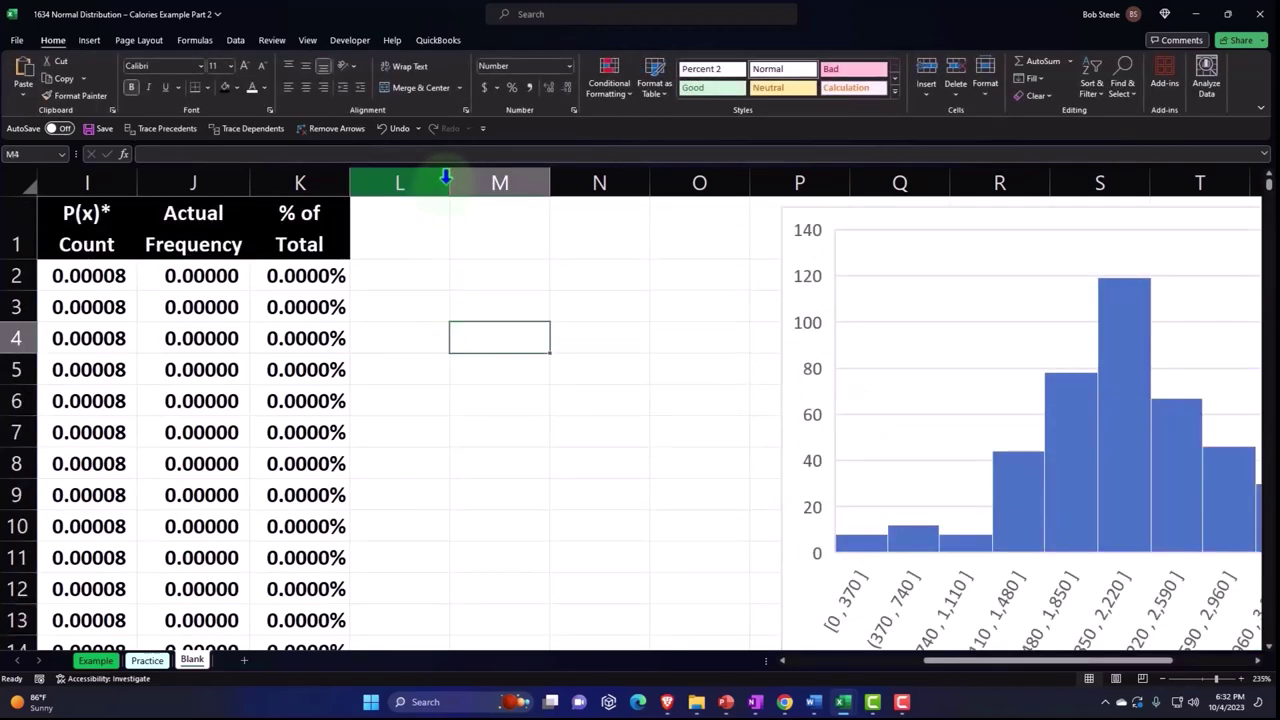
pyautogui.moveTo(449, 181); pyautogui.dragTo(357, 186)
pyautogui.click(429, 234)
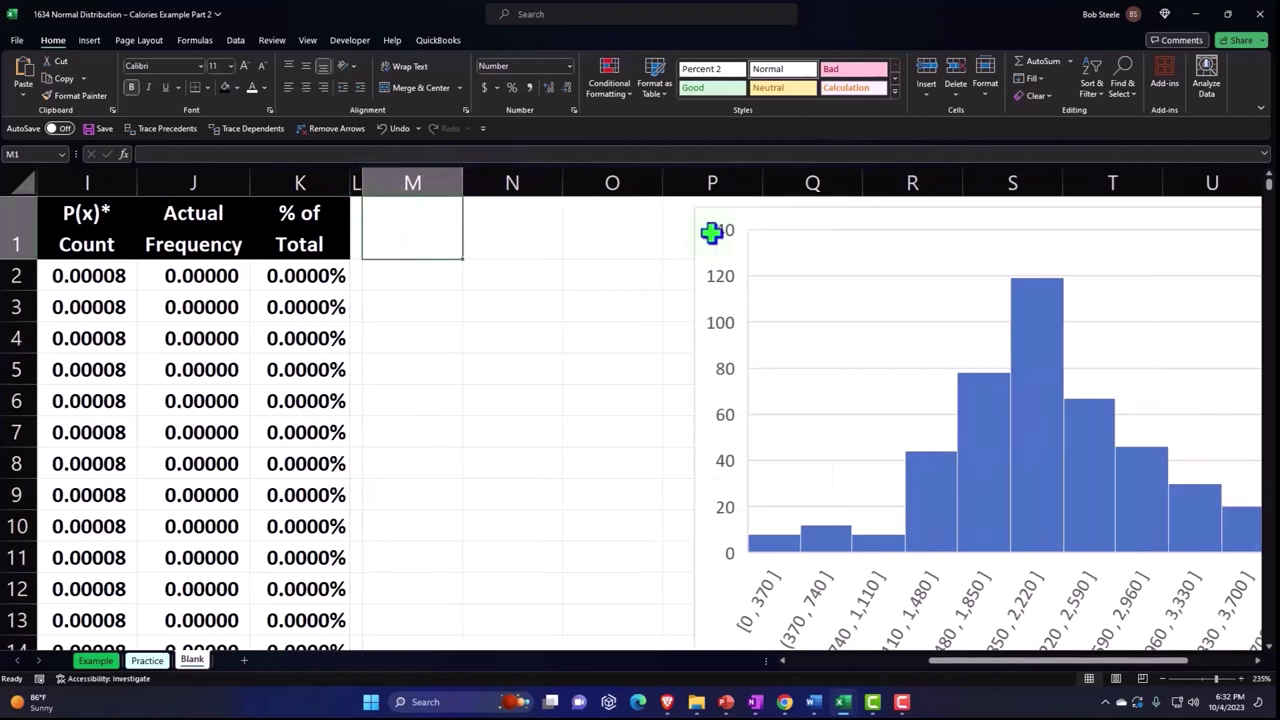
# Move the histogram over to start in column S and place the bell-curve chart directly beneath it, starting at row 16.
pyautogui.moveTo(711, 232); pyautogui.dragTo(1046, 220)
pyautogui.scroll(-1, 1011, 490)
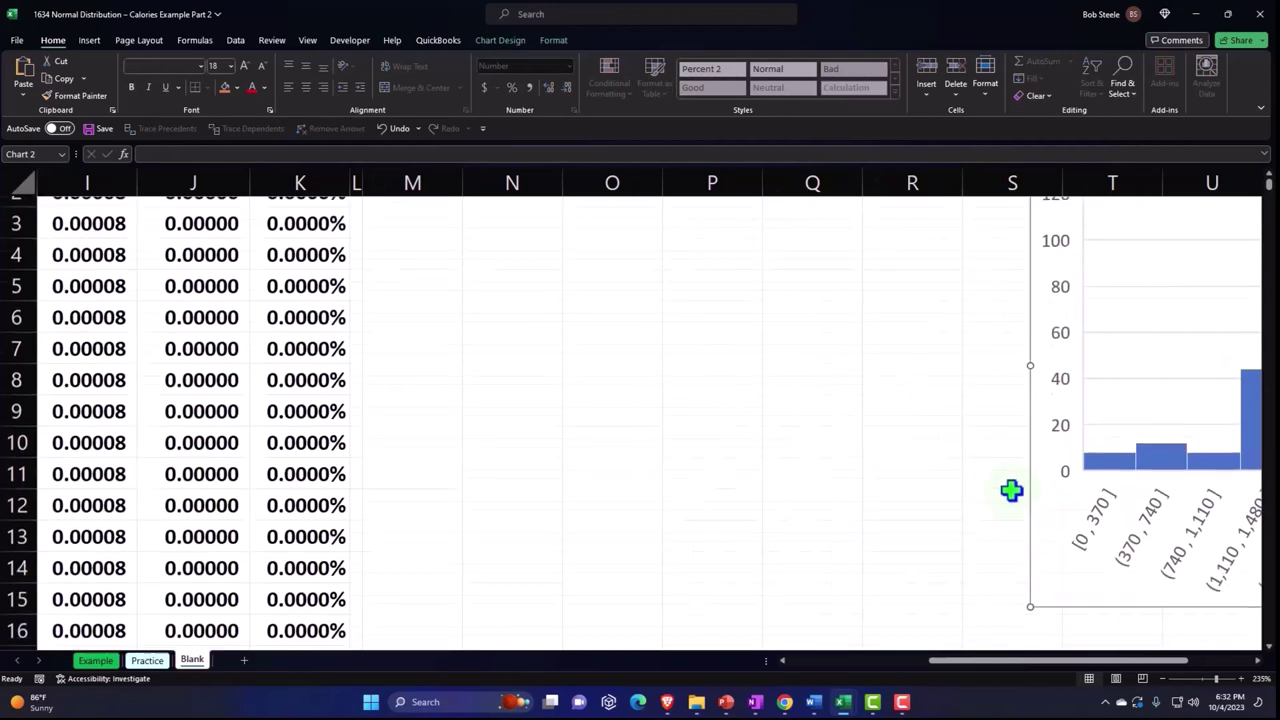
pyautogui.scroll(-2, 1011, 490)
pyautogui.moveTo(877, 497); pyautogui.dragTo(1153, 434)
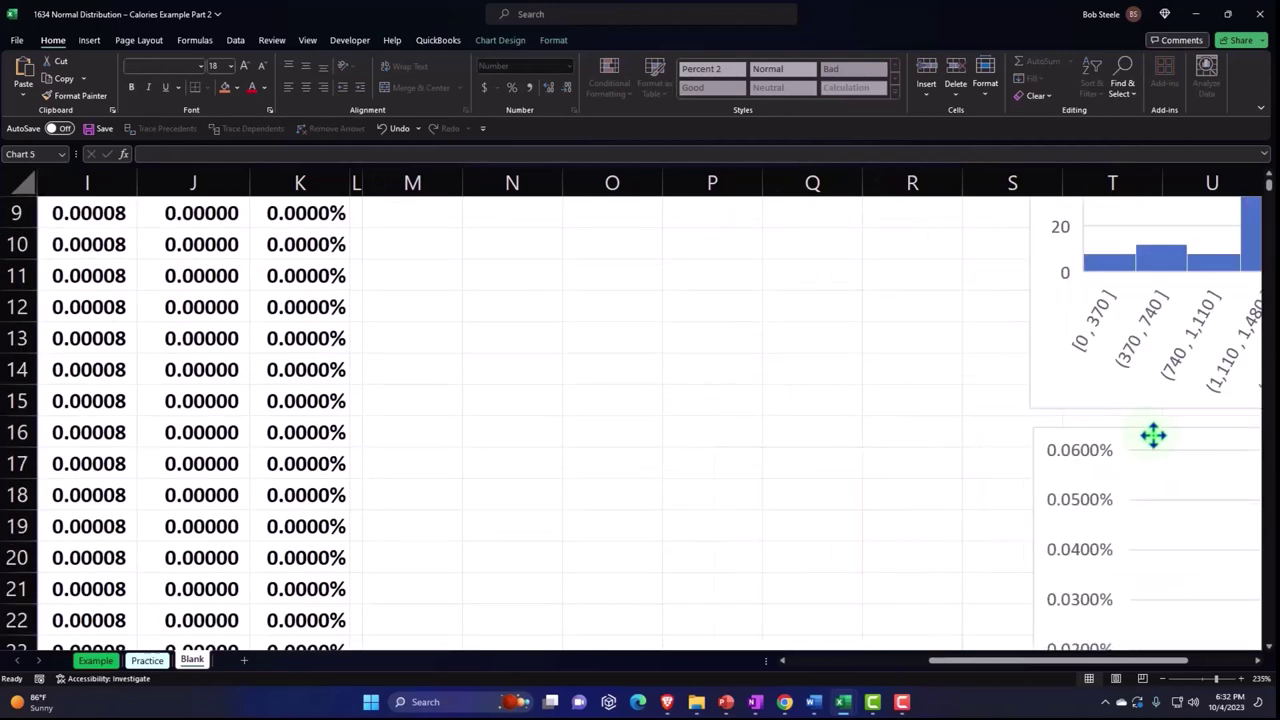
pyautogui.scroll(3, 733, 529)
# Enter the headers X in M1 and y in N1 for a new table, and reselect N1.
pyautogui.click(427, 236)
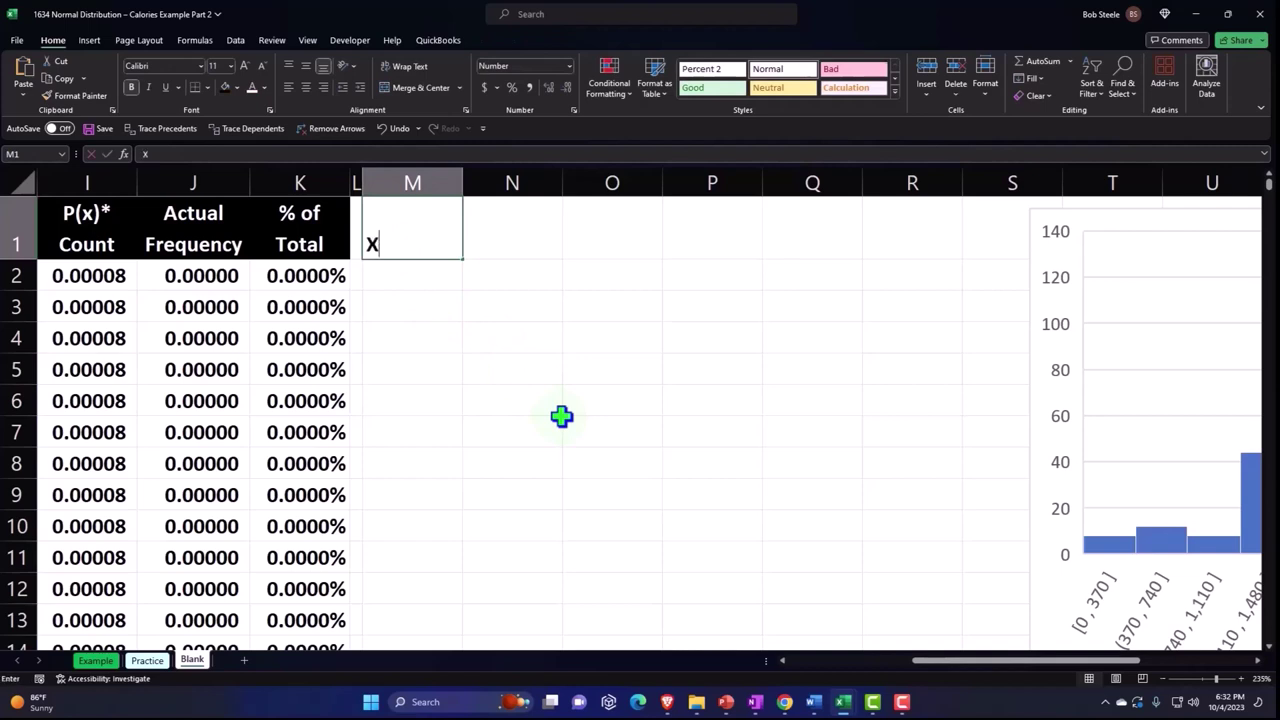
pyautogui.press('Tab')
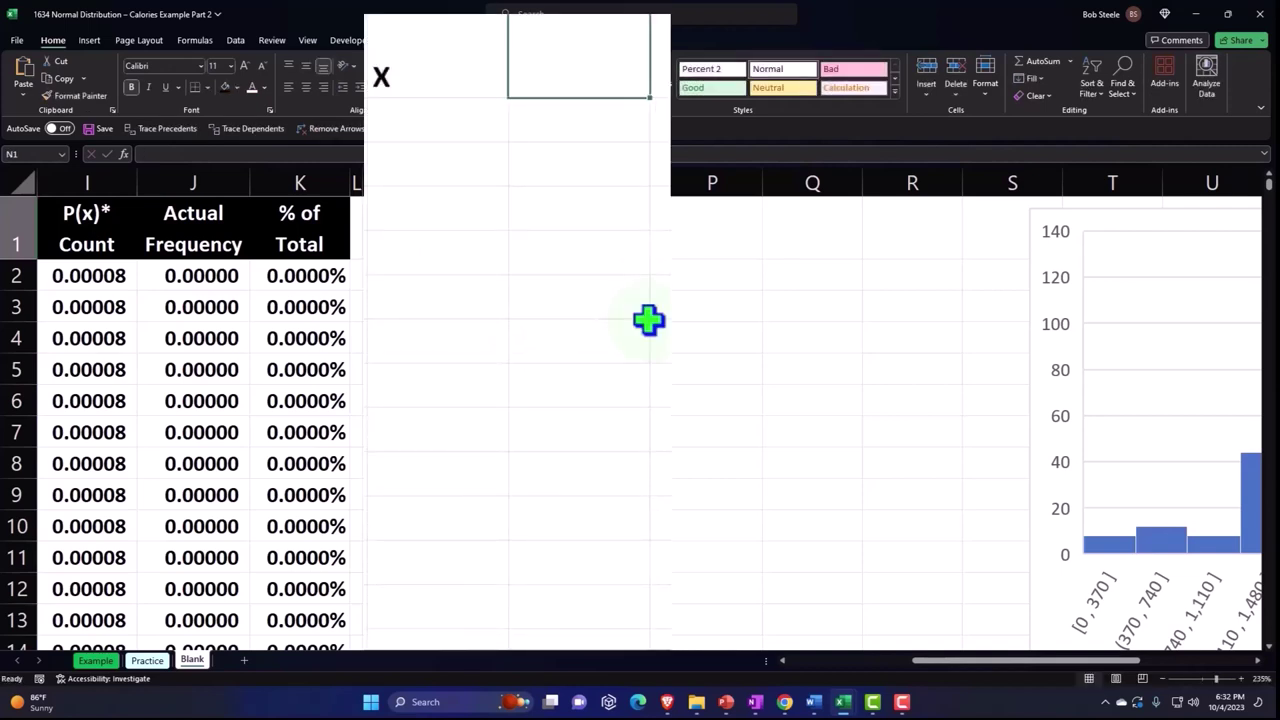
pyautogui.write('y')
pyautogui.press('Return')
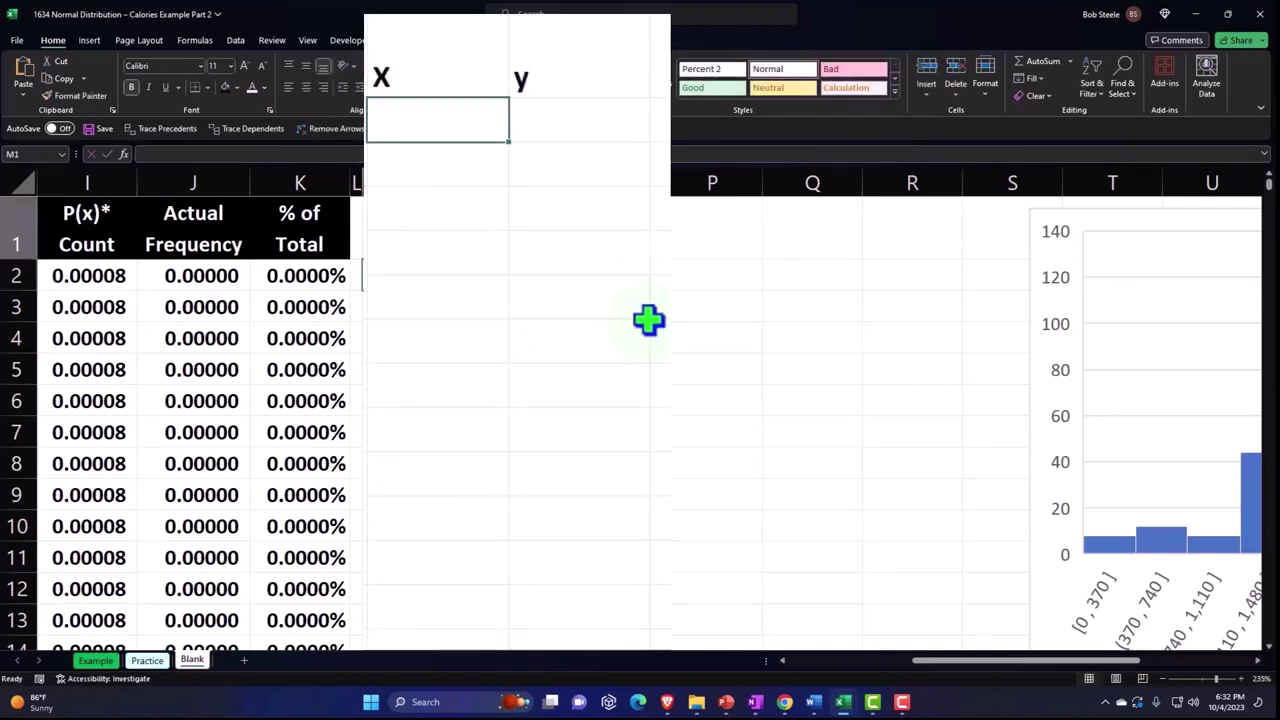
pyautogui.press('Up')
pyautogui.press('Right')
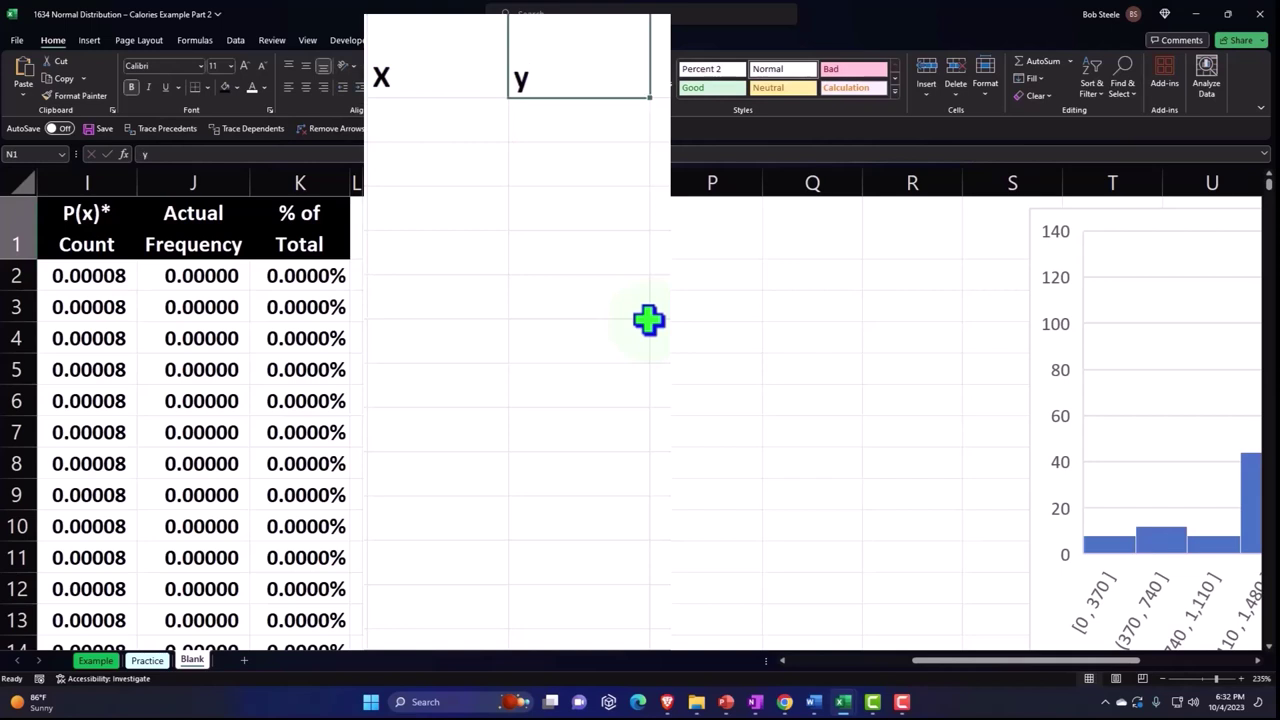
# Enter the starting X values 0, 400 and 800 in cells M2 through M4 under the X header.
pyautogui.press('Down')
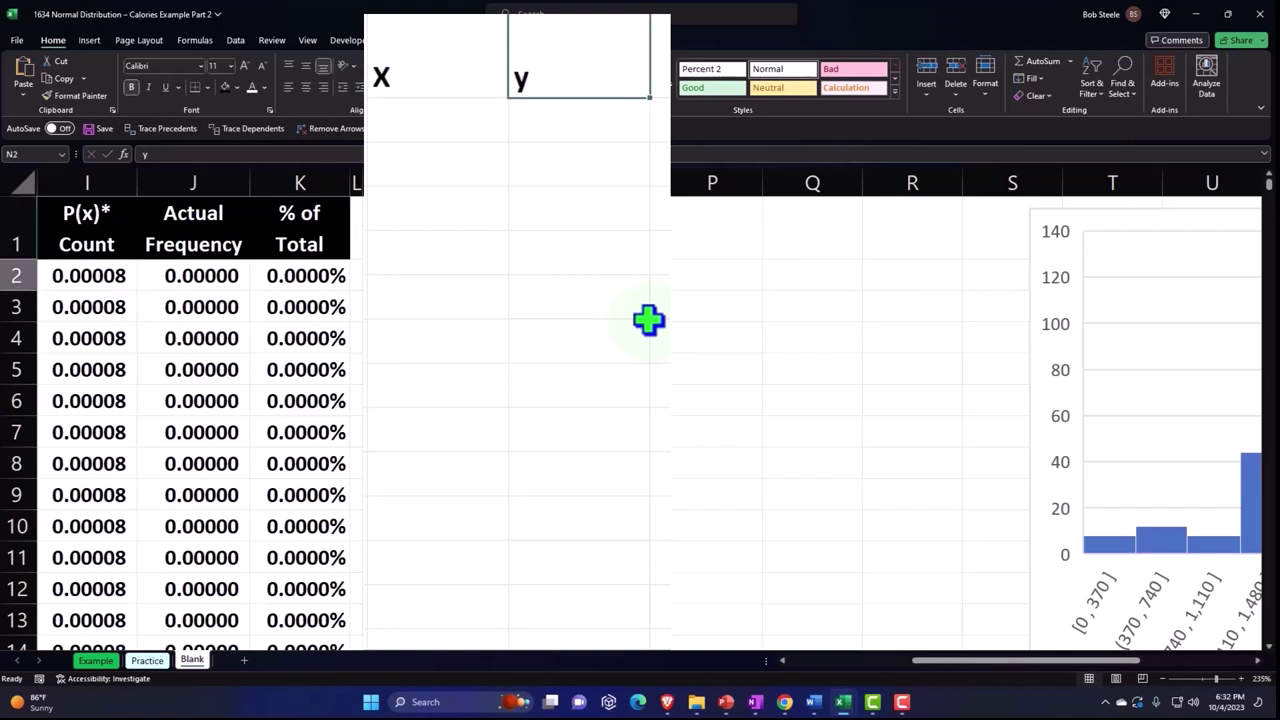
pyautogui.press('Left')
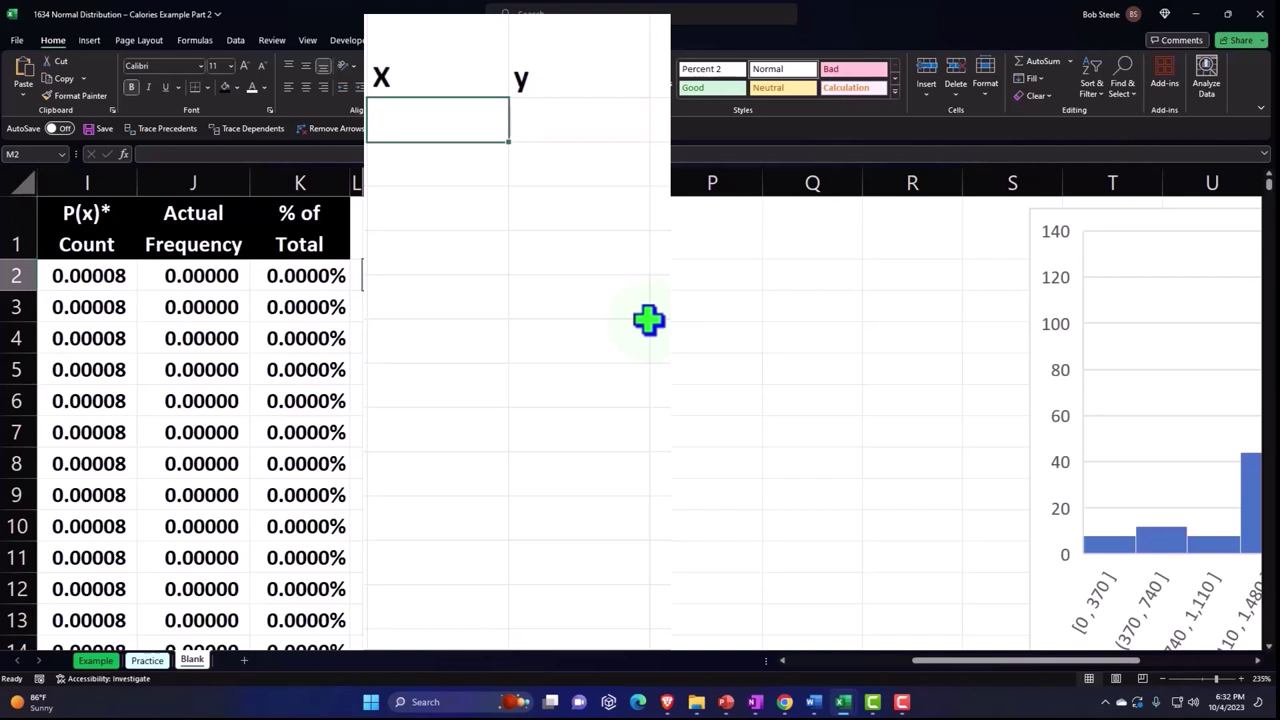
pyautogui.write('0')
pyautogui.press('Return')
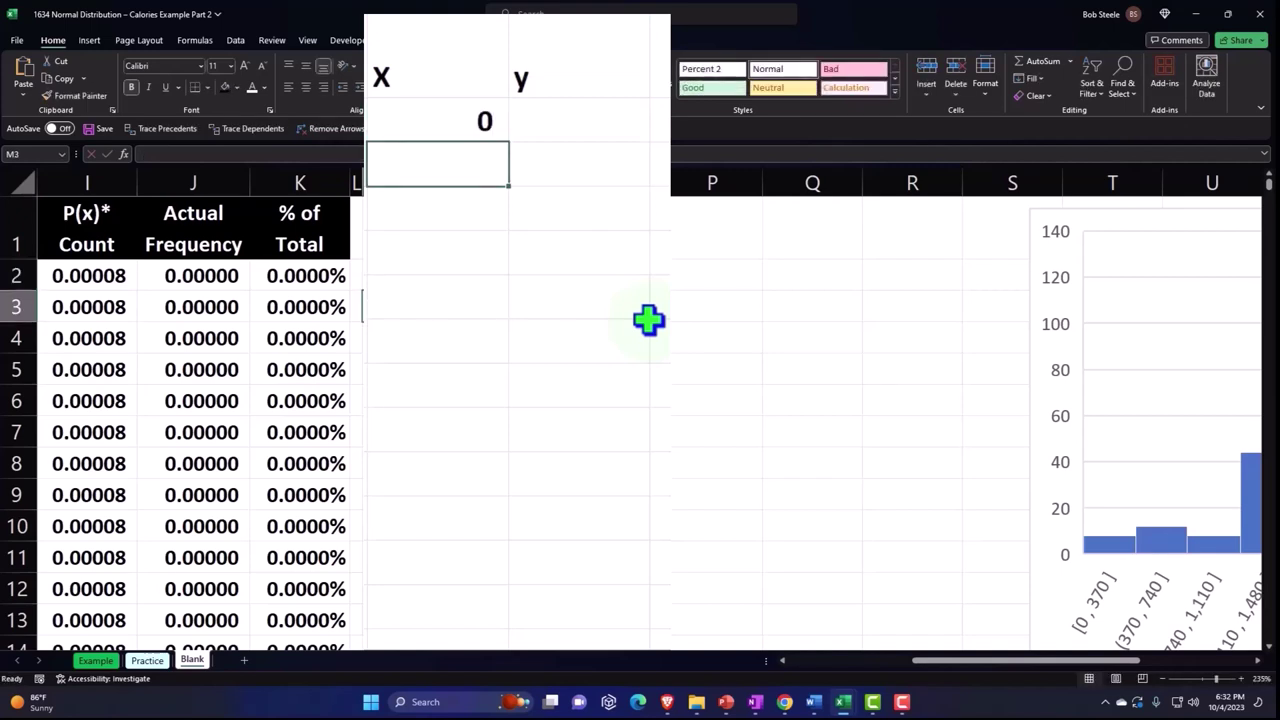
pyautogui.write('4')
pyautogui.press('Return')
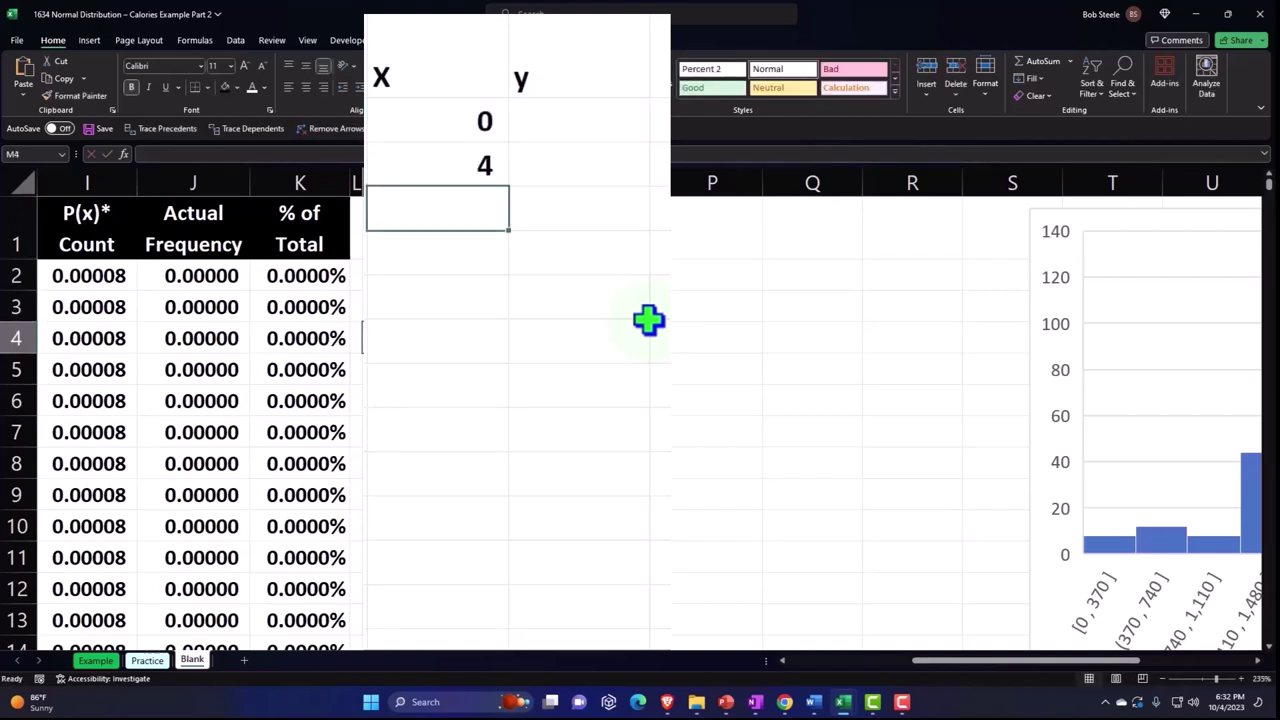
pyautogui.press('Up')
pyautogui.write('400')
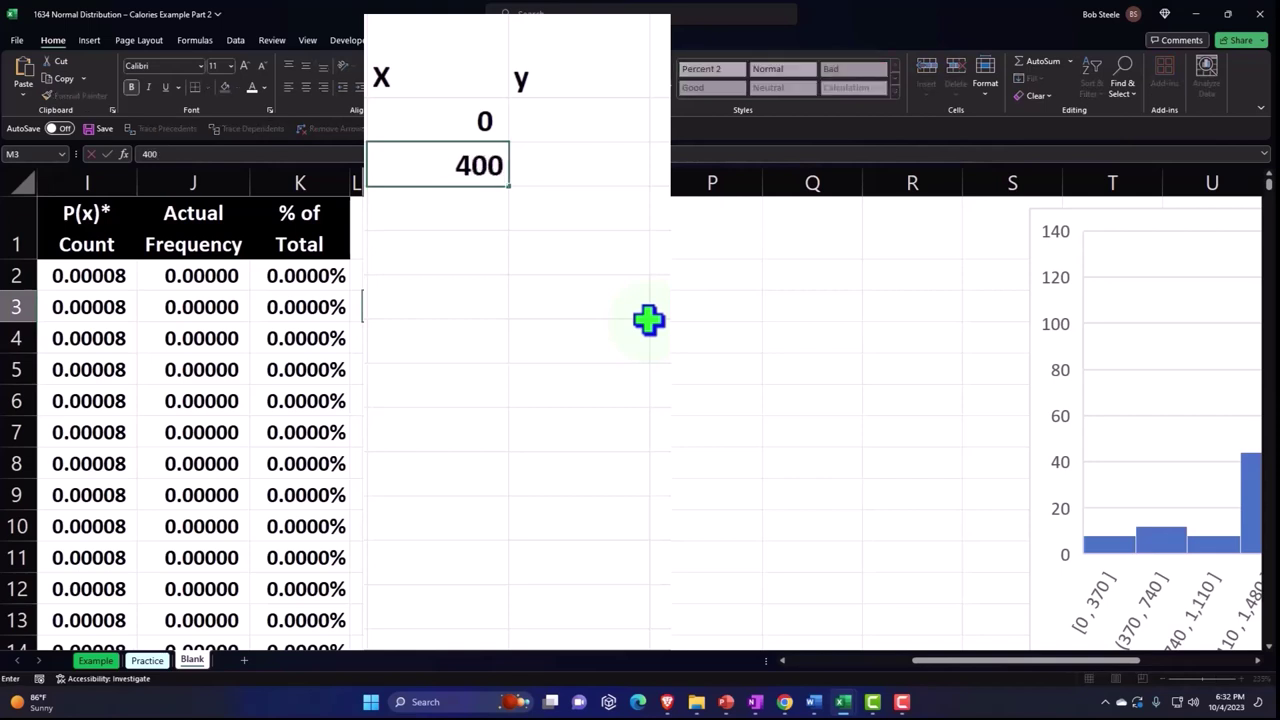
pyautogui.press('Return')
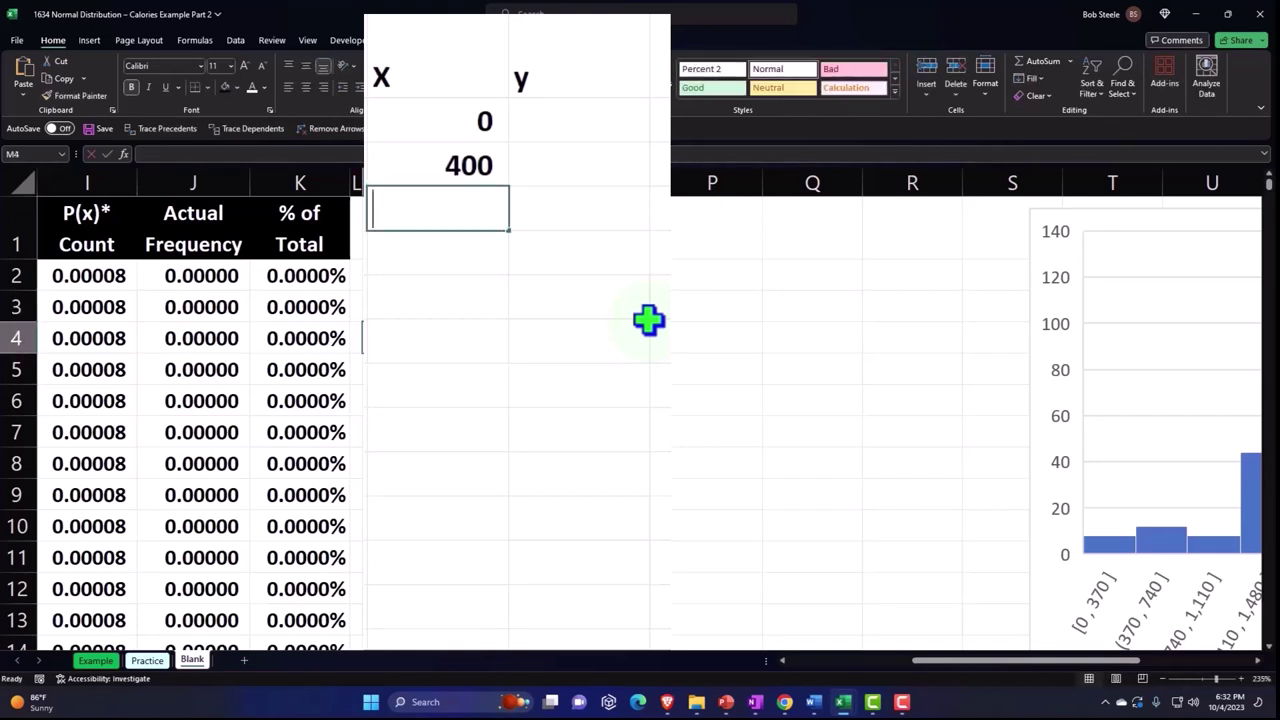
pyautogui.write('800')
pyautogui.press('Return')
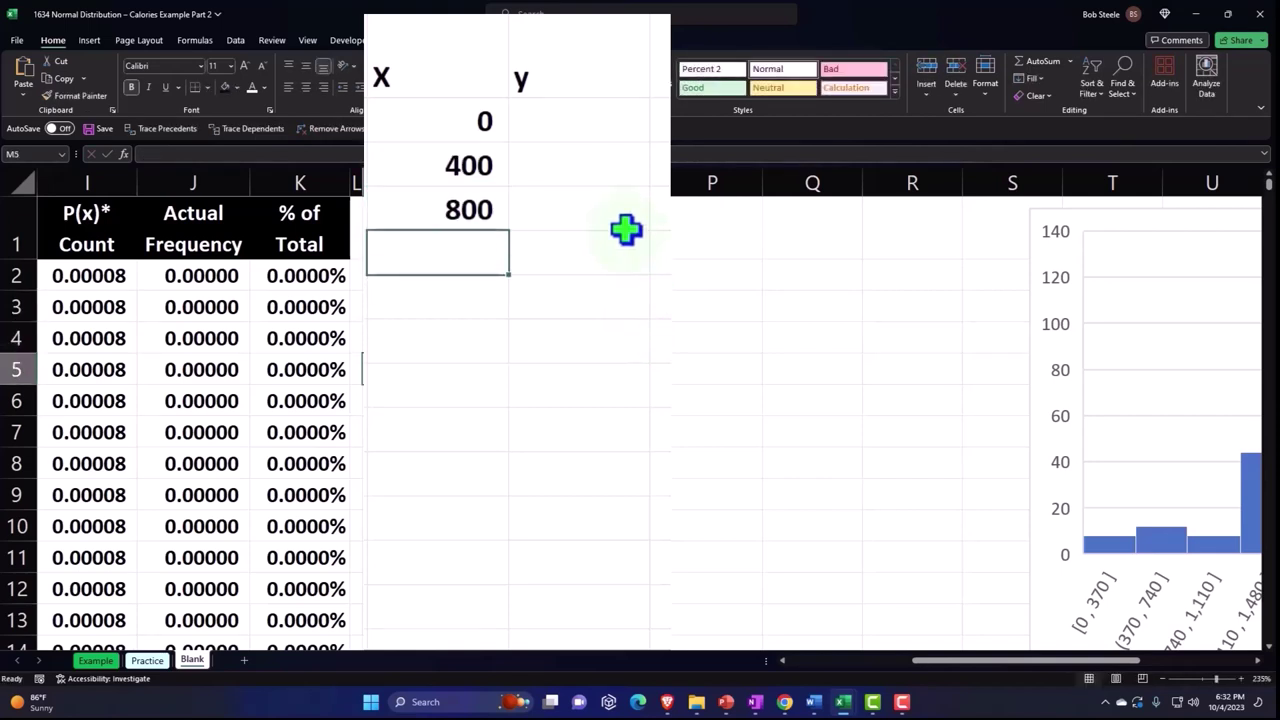
# Extend the X series from M2:M4 down through M16 in increments of 400, up to 5,600.
pyautogui.moveTo(471, 120); pyautogui.dragTo(477, 208)
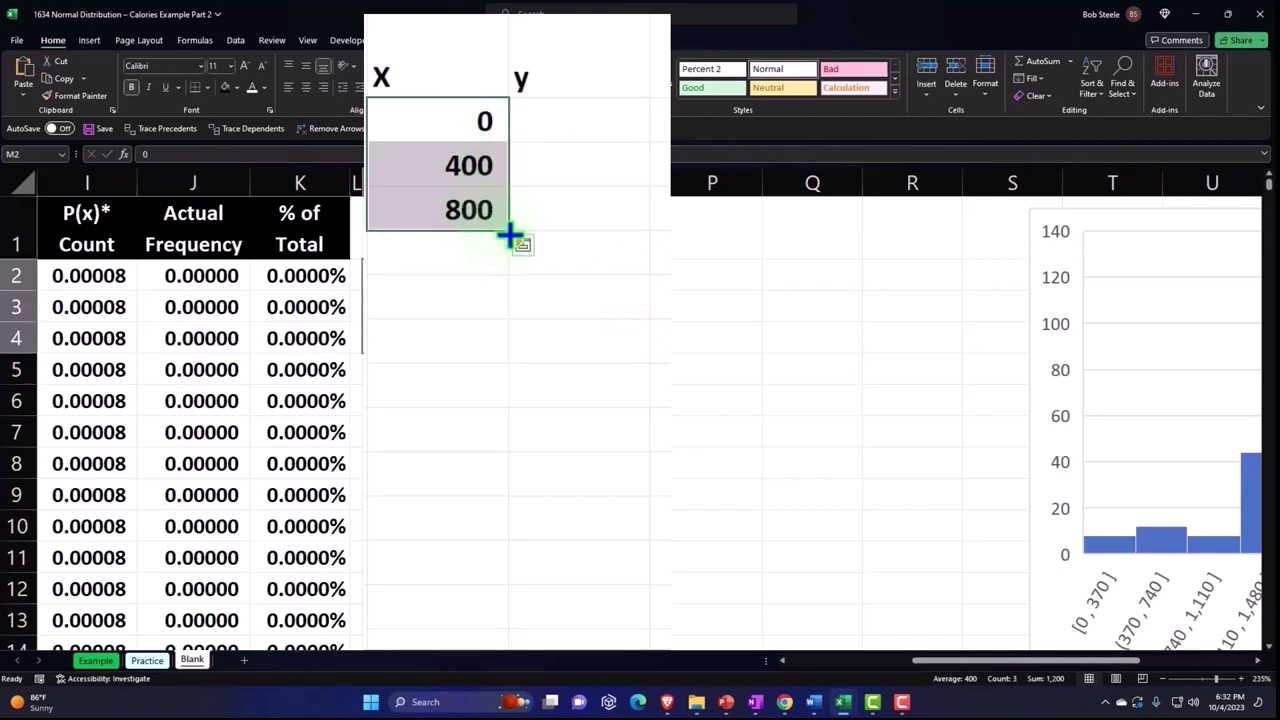
pyautogui.moveTo(509, 236); pyautogui.dragTo(502, 585)
pyautogui.moveTo(923, 662); pyautogui.dragTo(788, 690)
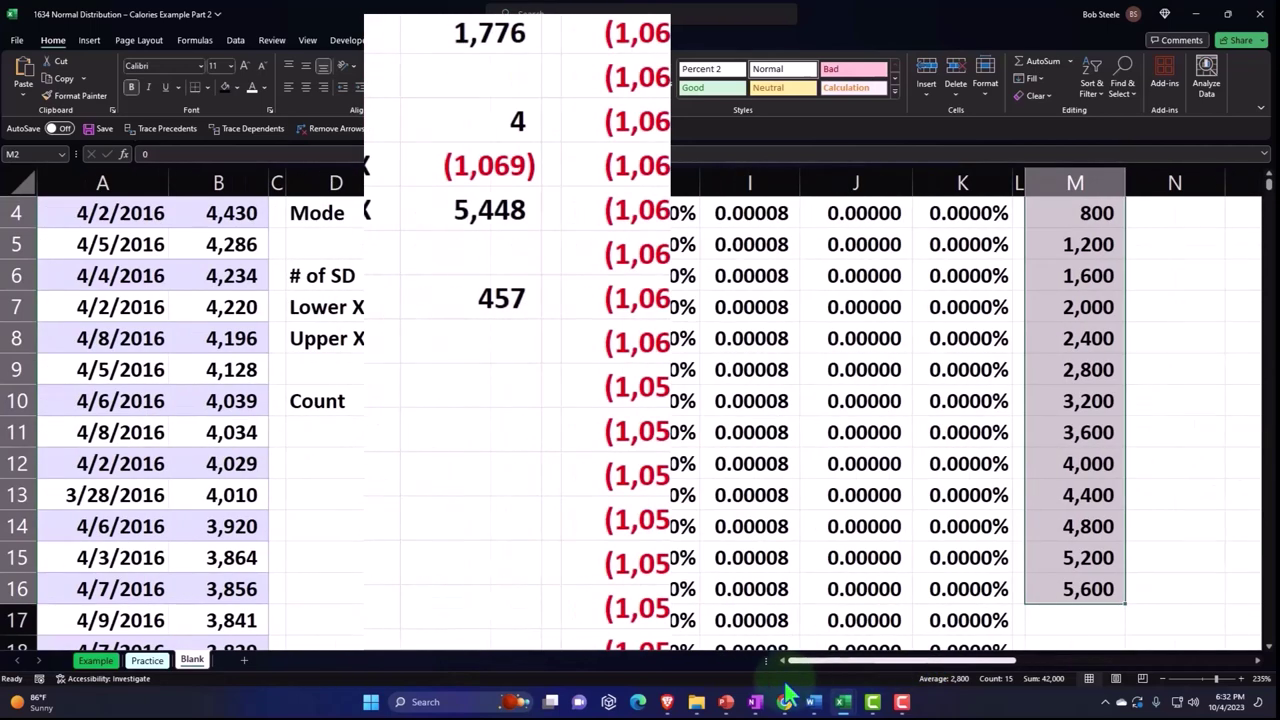